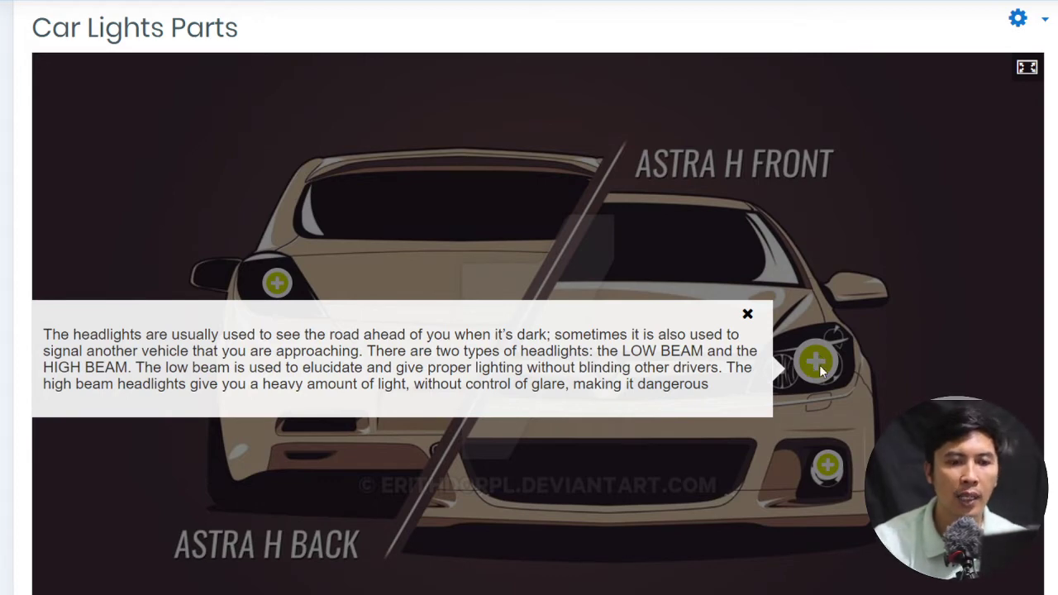
Close the headlight popup, preview the rear light hotspot's video by playing and pausing it, and close its popup
click(483, 188)
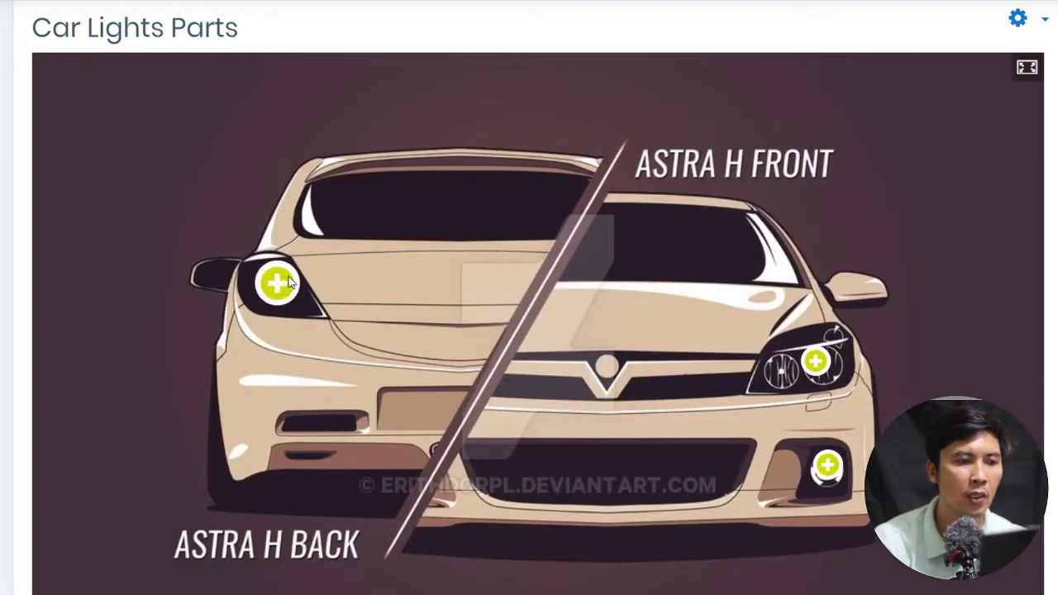
click(289, 283)
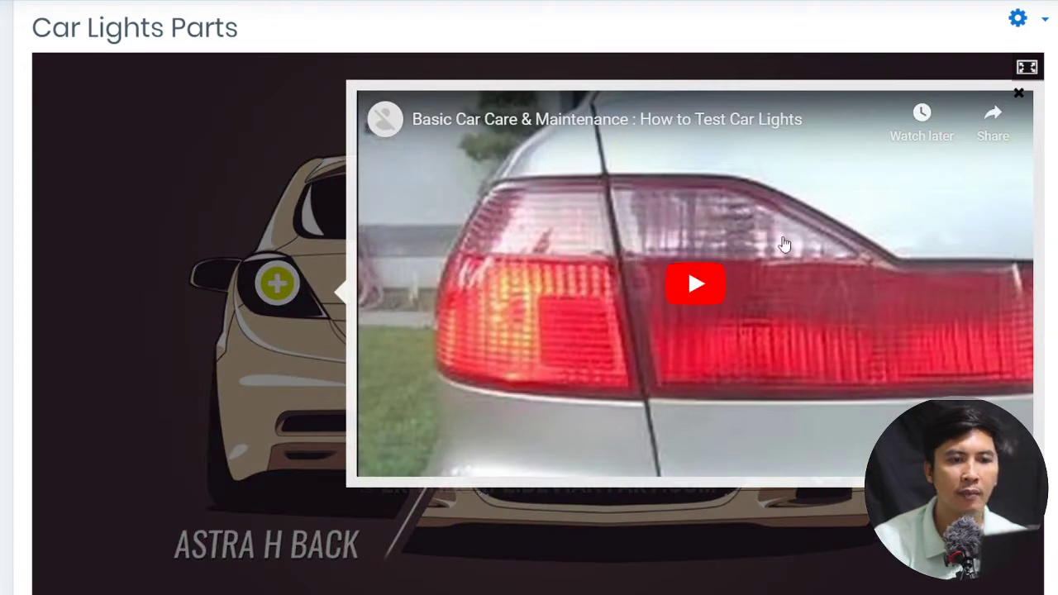
click(688, 282)
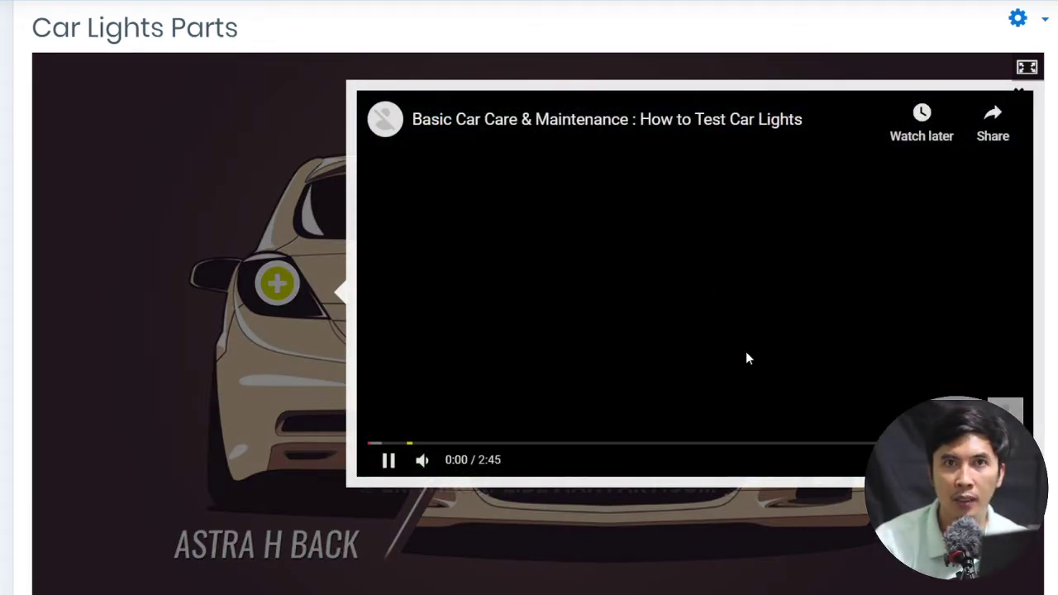
click(388, 463)
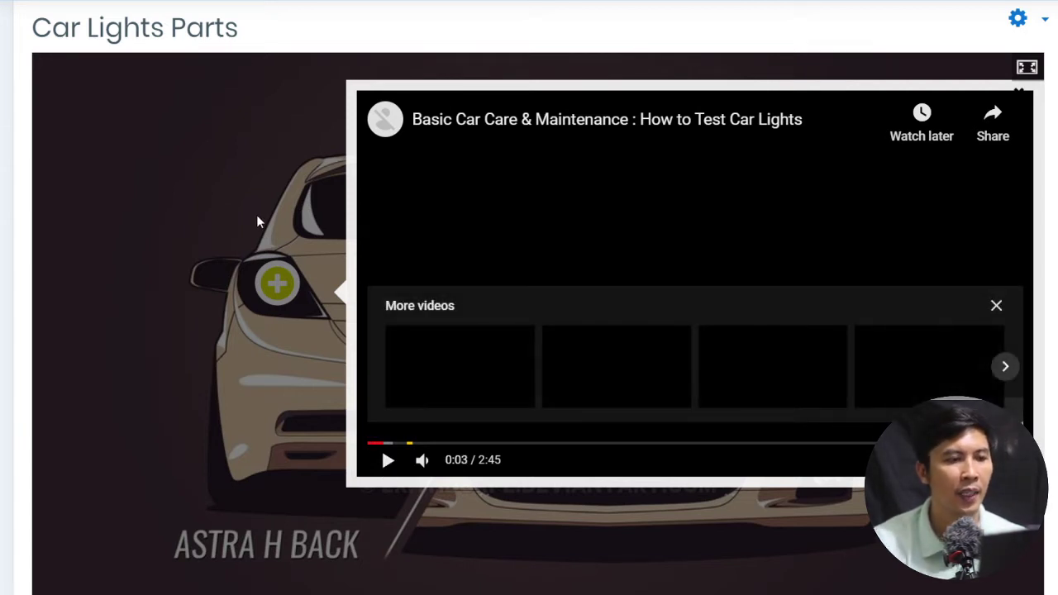
click(259, 240)
Open the fog light hotspot on the front bumper and examine its popup header and picture
click(828, 467)
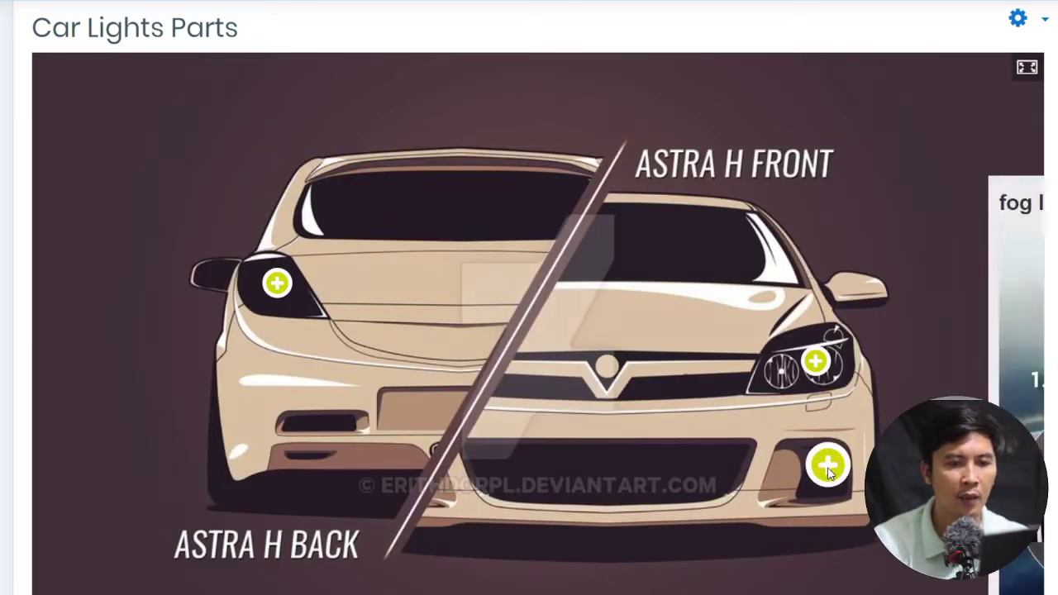
scroll(830, 471, down, 1)
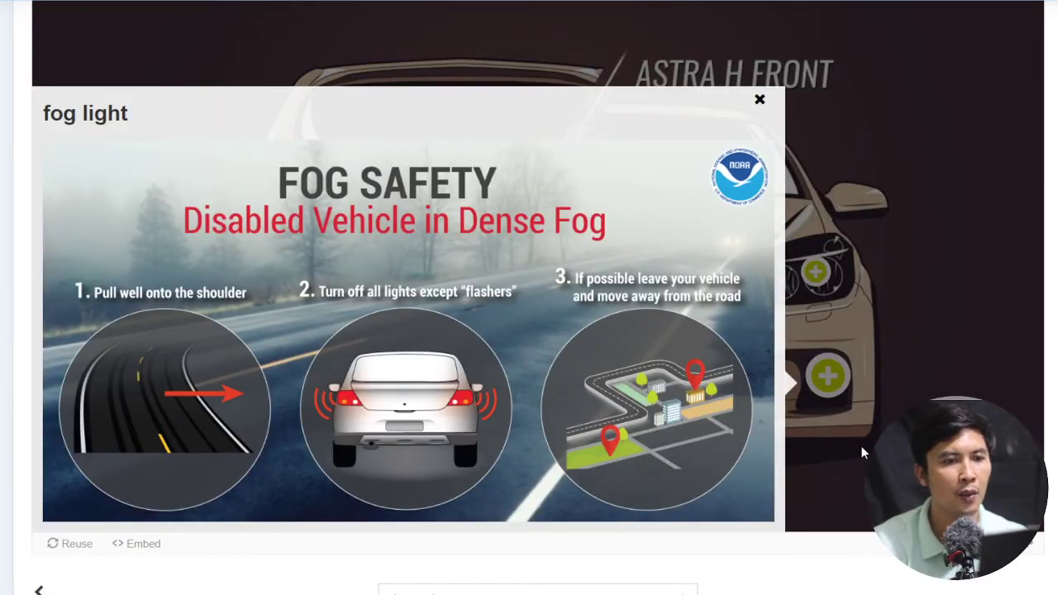
scroll(1007, 377, up, 1)
scroll(1007, 377, down, 1)
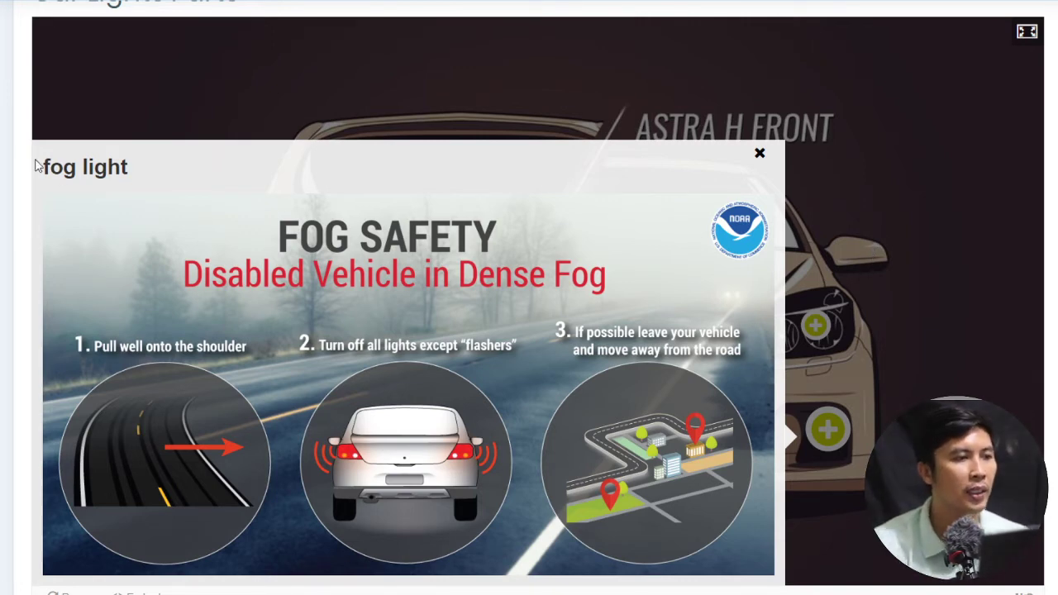
scroll(641, 322, up, 3)
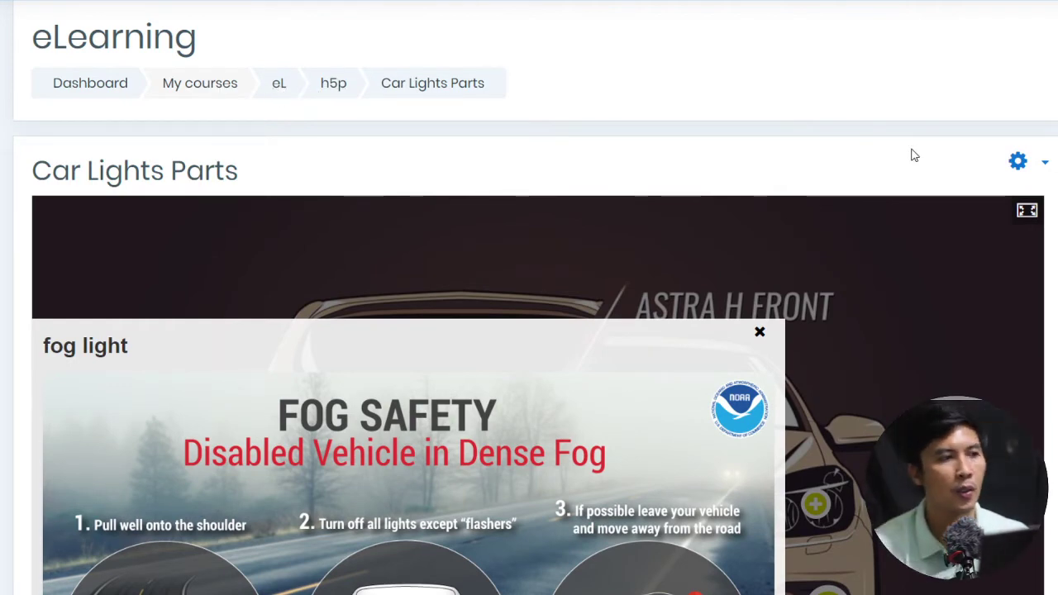
Add a new Interactive Content activity to the H5P section of the eLearning course
scroll(876, 190, down, 5)
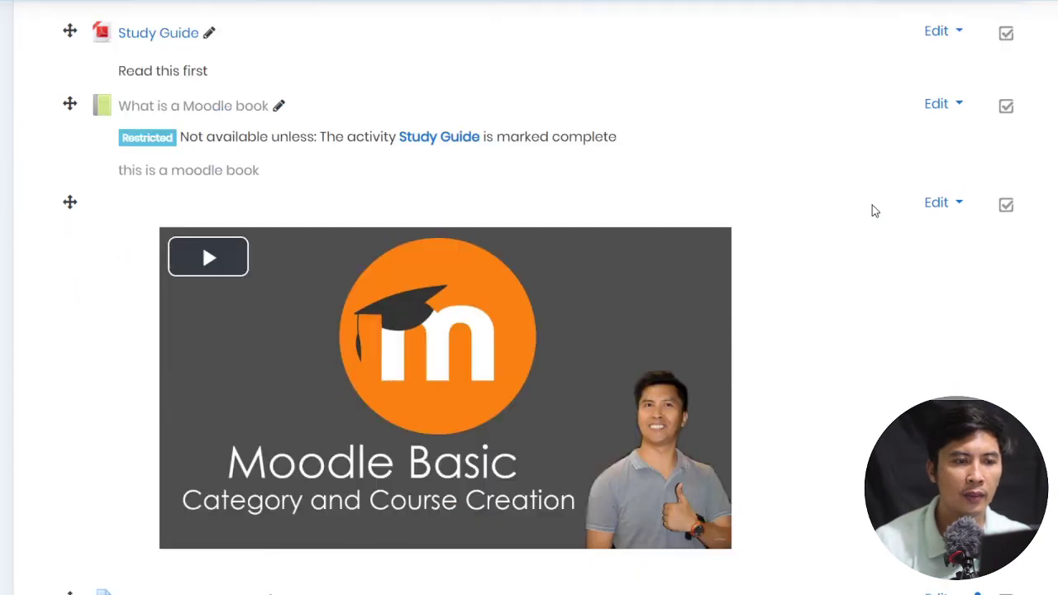
scroll(872, 205, up, 5)
click(1018, 51)
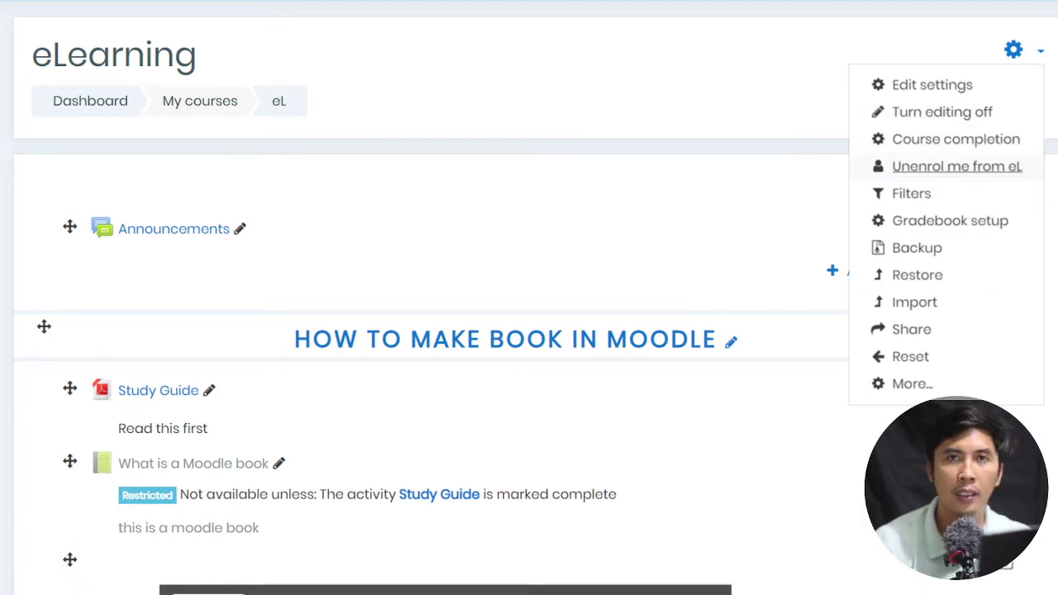
key(Escape)
scroll(831, 298, down, 3)
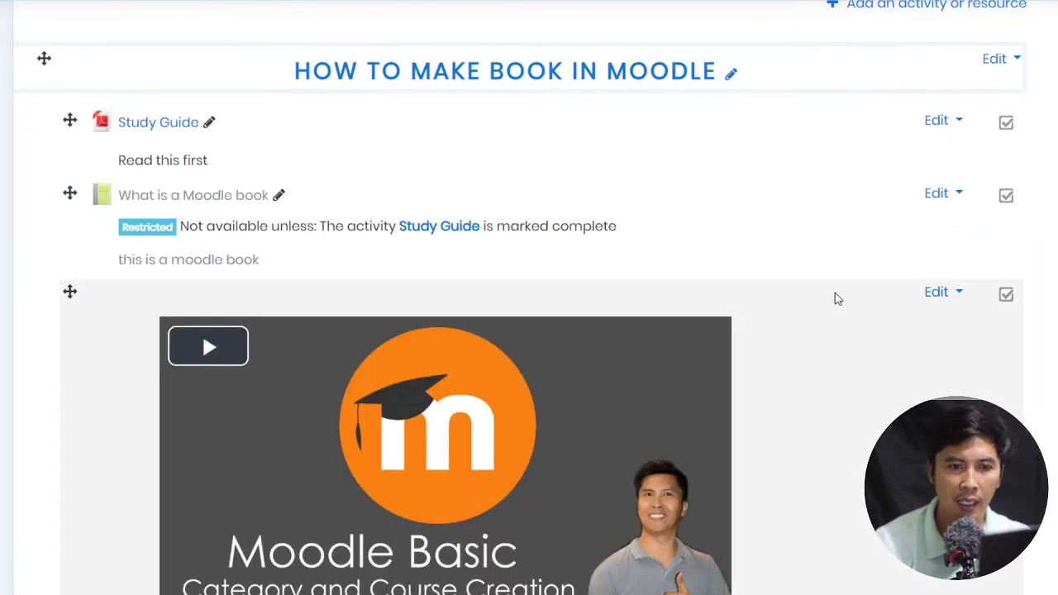
scroll(966, 299, down, 3)
scroll(959, 294, down, 5)
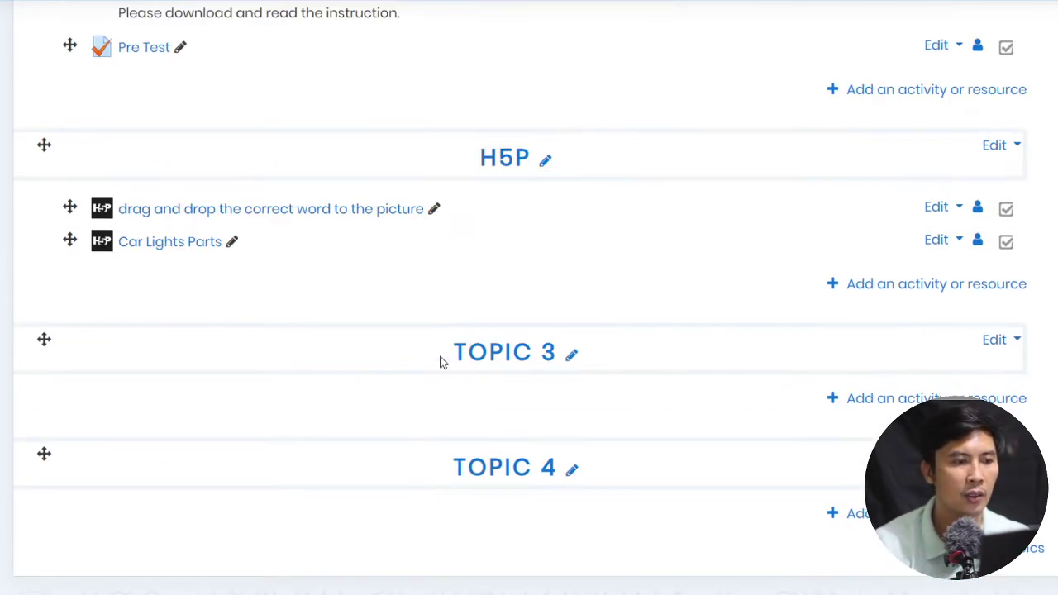
click(920, 285)
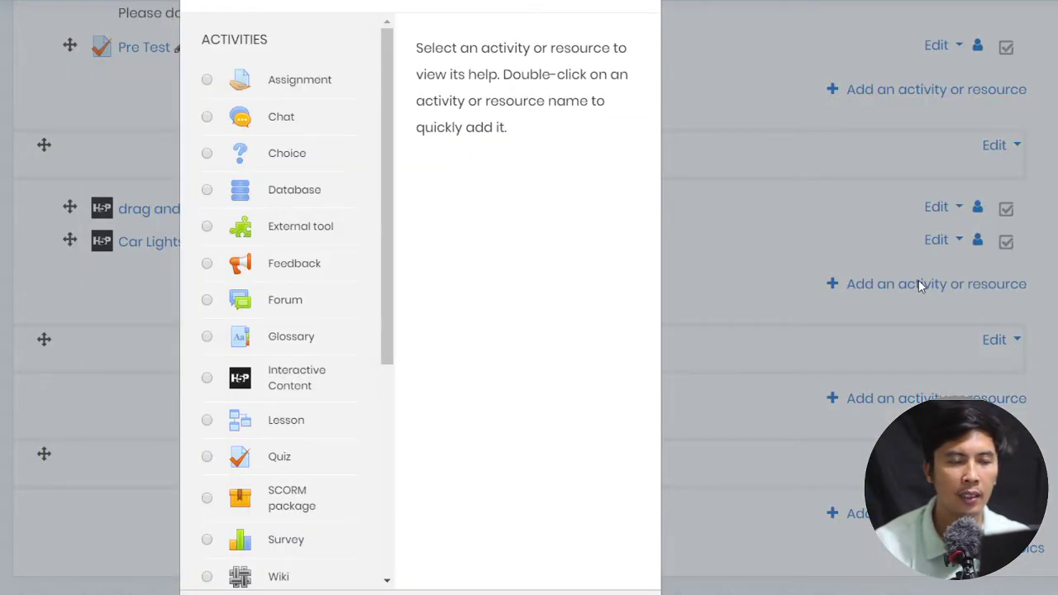
scroll(730, 278, down, 3)
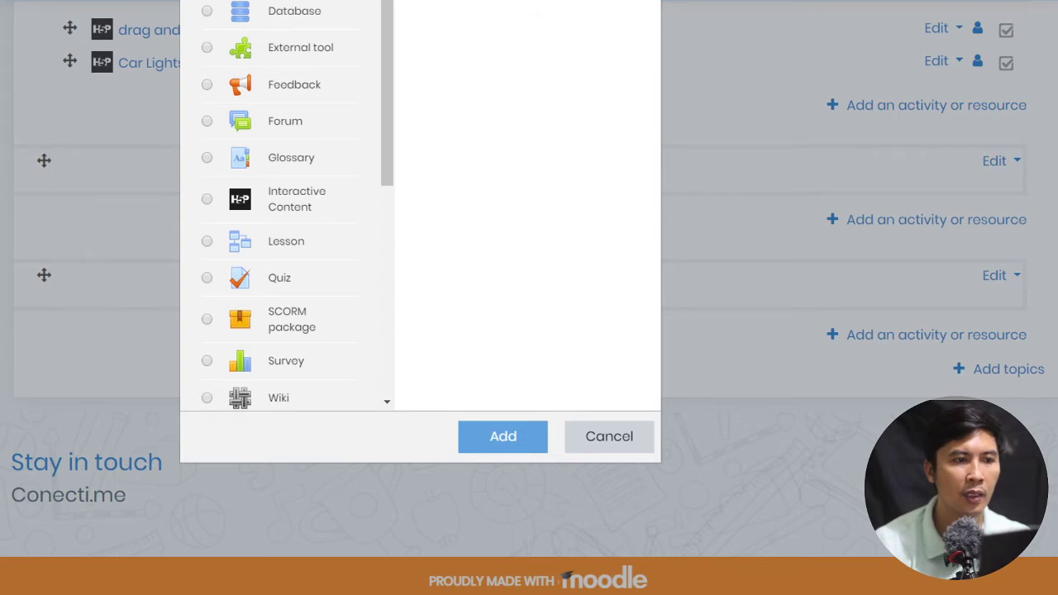
click(207, 199)
click(519, 440)
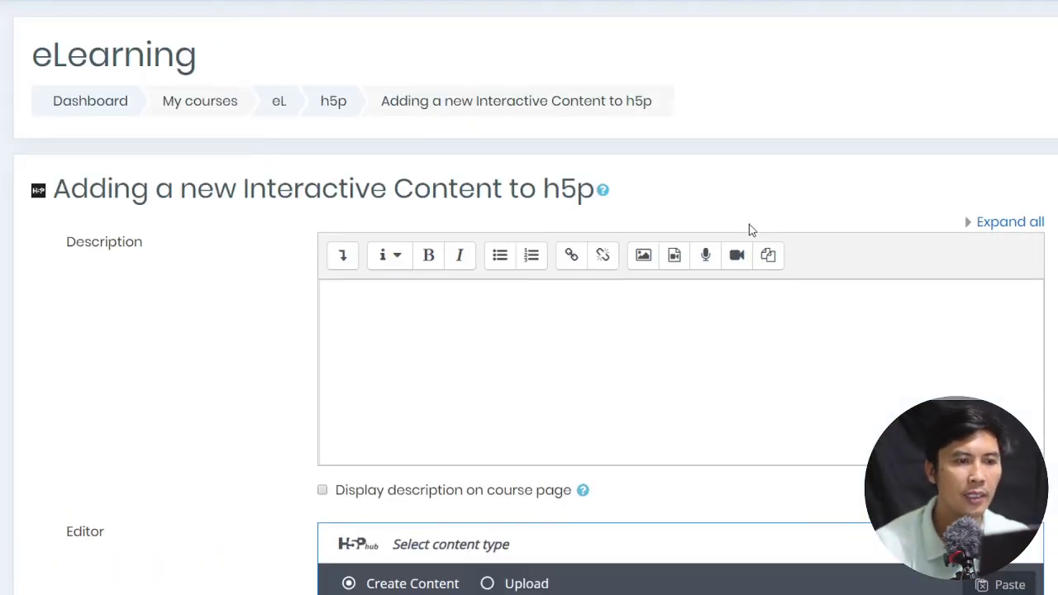
Choose Image Hotspots as the content type for the new interactive content
scroll(846, 162, down, 2)
scroll(738, 123, down, 2)
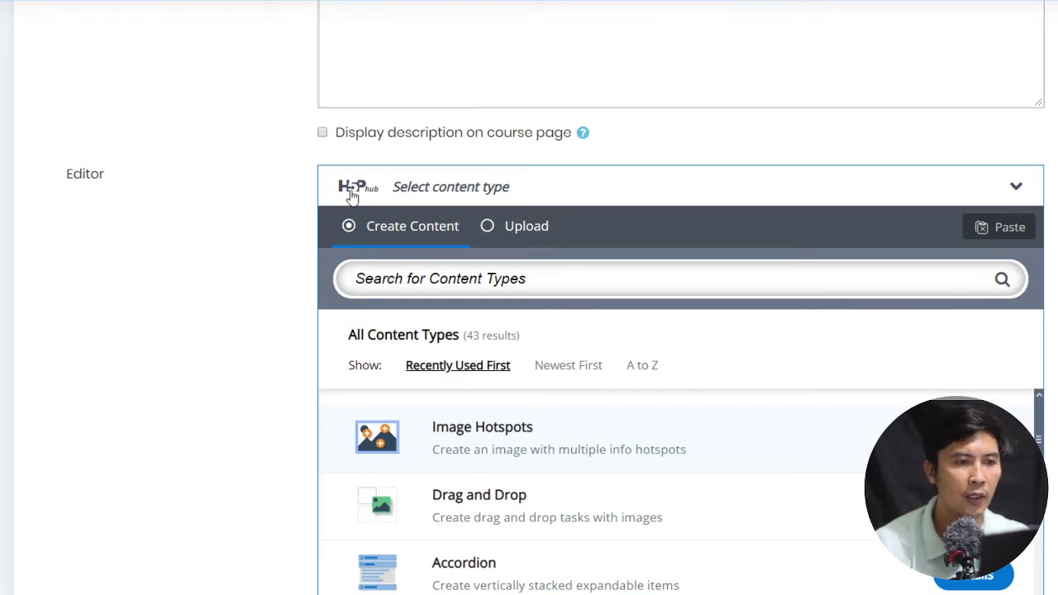
scroll(191, 264, down, 1)
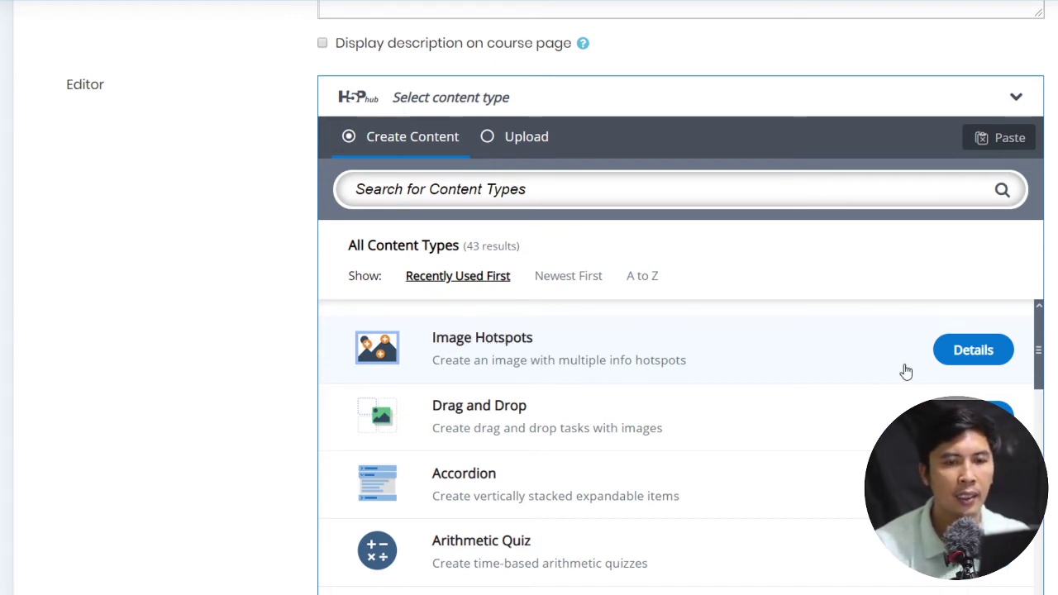
click(971, 351)
scroll(926, 314, down, 2)
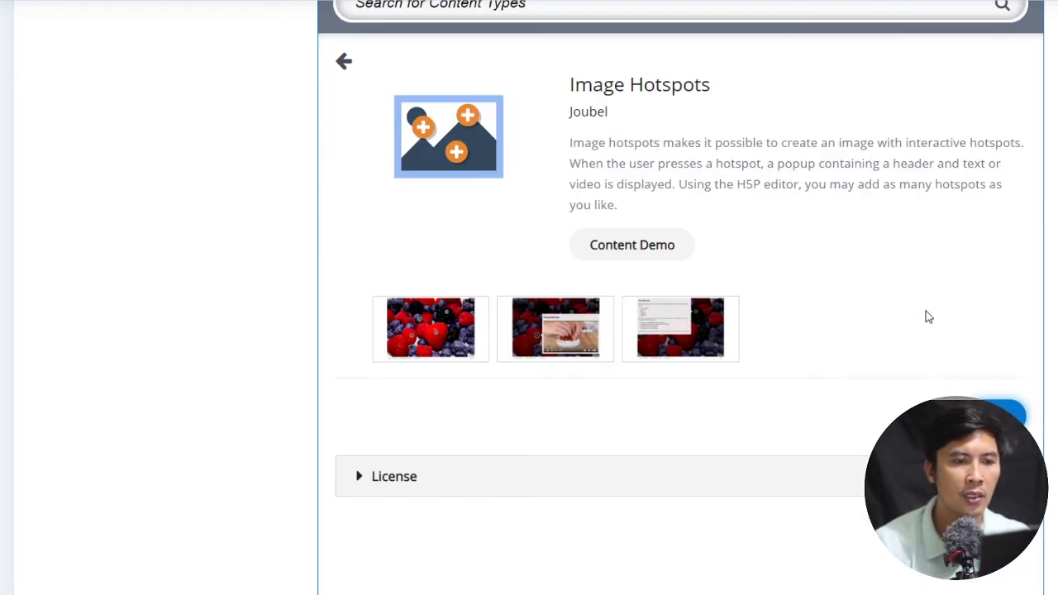
click(1002, 413)
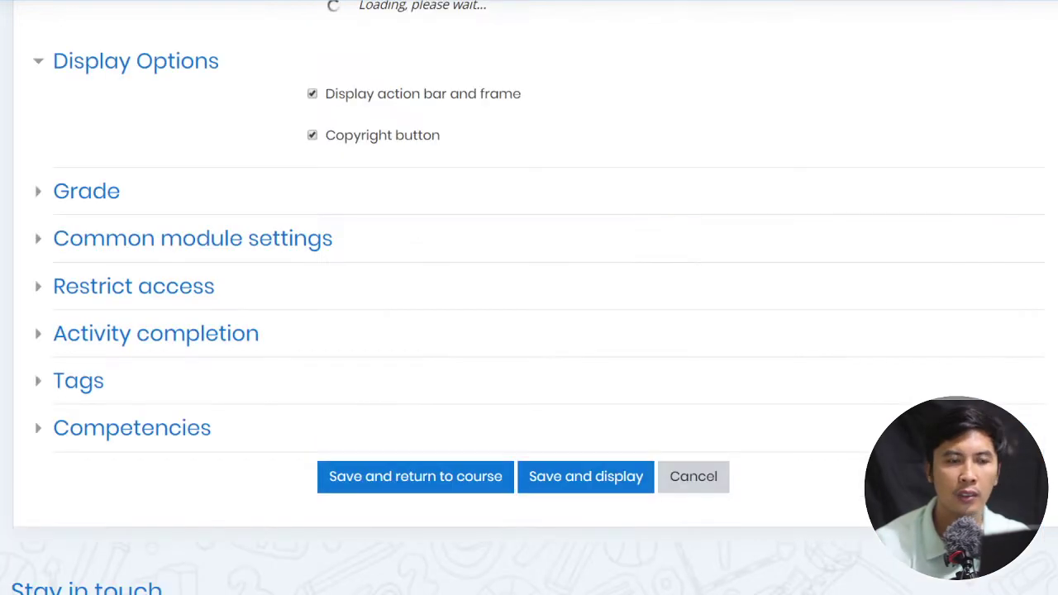
Title the Image Hotspots content "car lights part"
scroll(874, 374, up, 2)
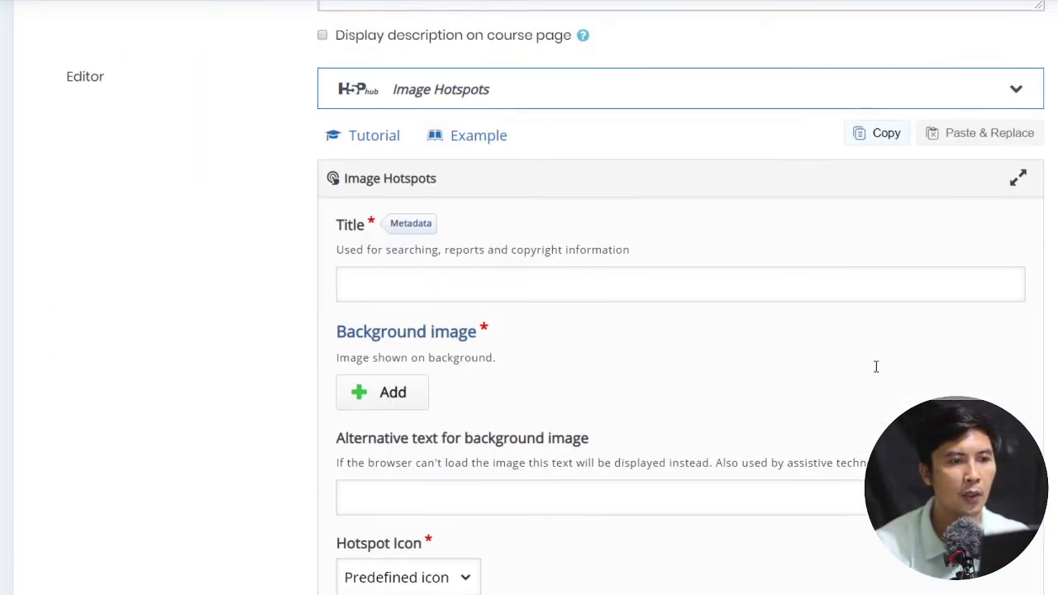
scroll(864, 331, down, 1)
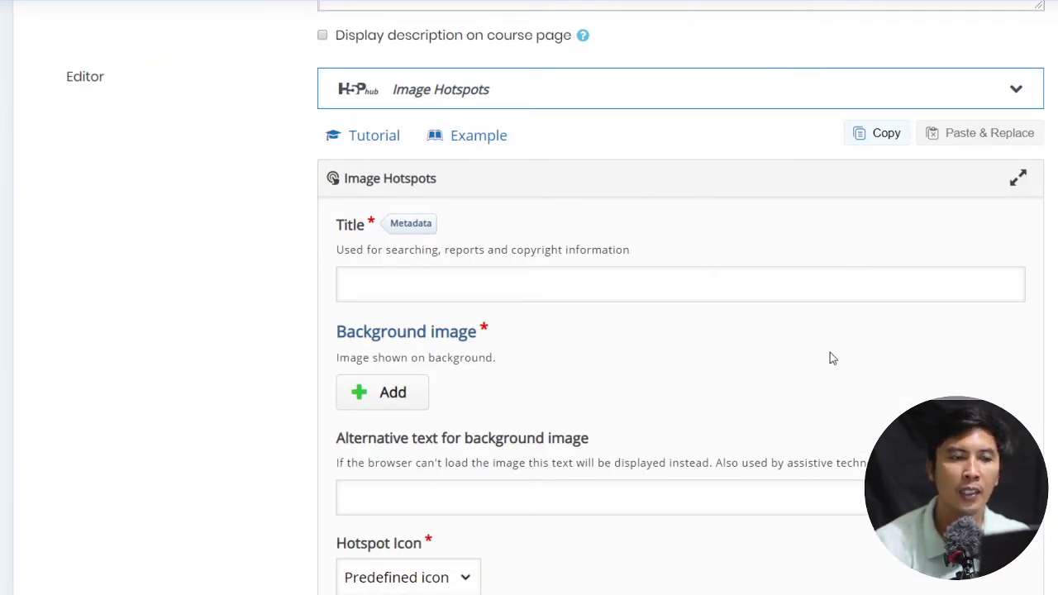
scroll(822, 354, down, 1)
scroll(908, 367, up, 1)
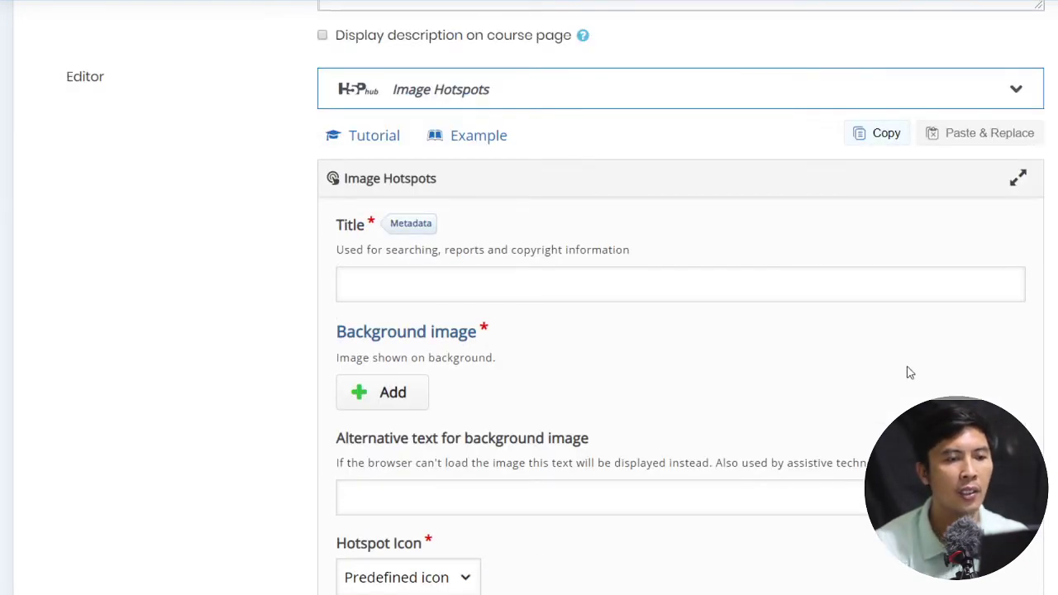
click(805, 288)
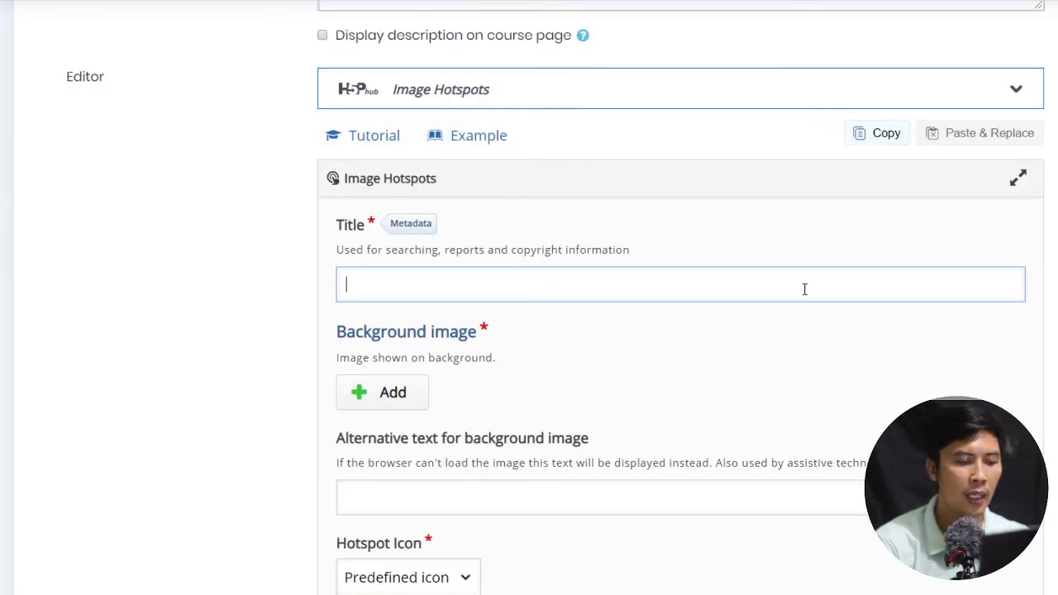
text(car)
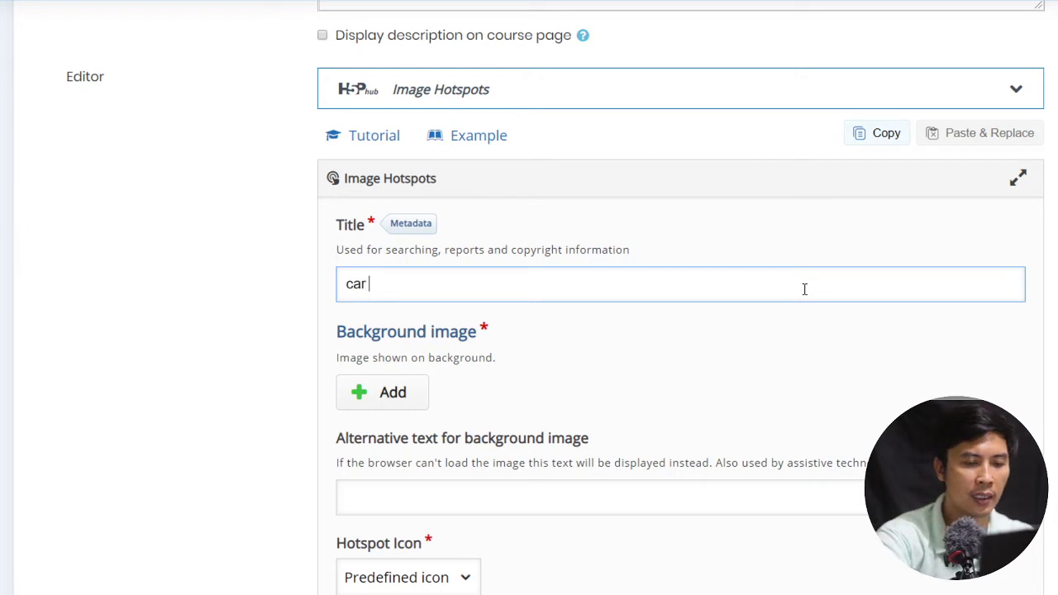
text( lights part)
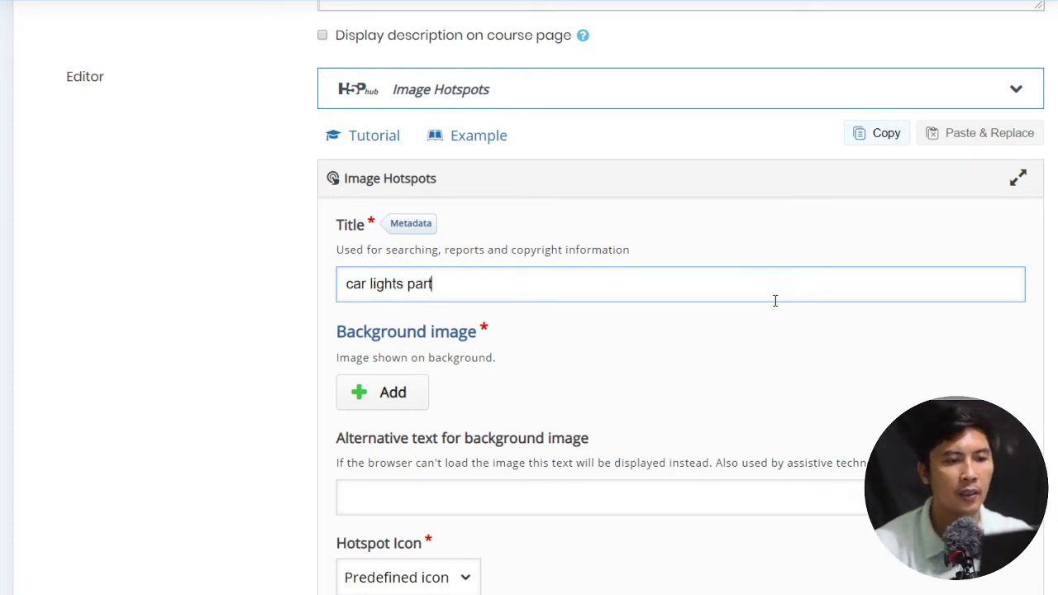
Upload the Astra H front-and-back car picture as the background image
scroll(775, 301, down, 2)
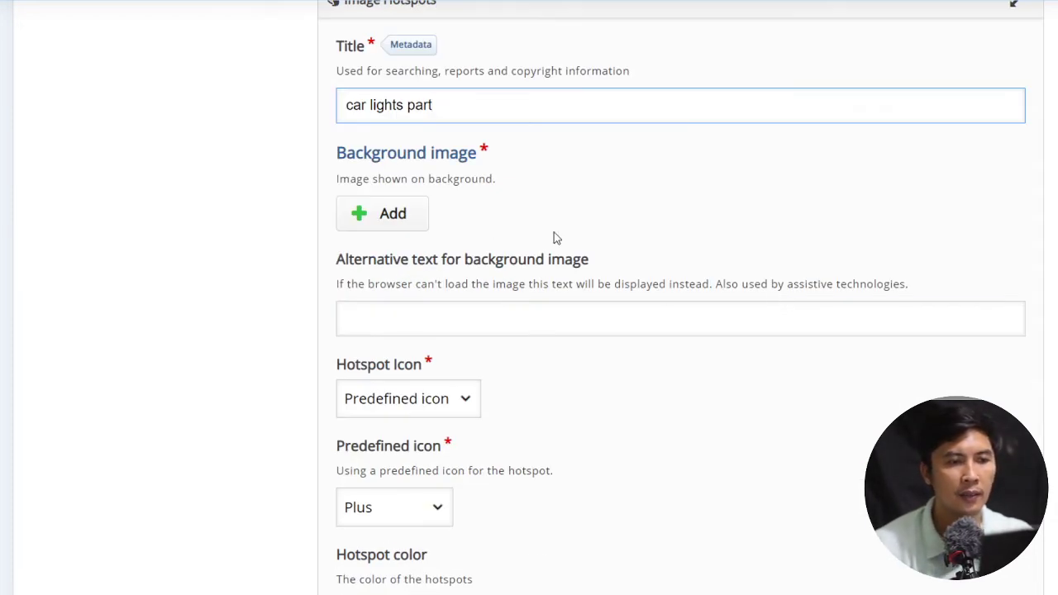
click(368, 207)
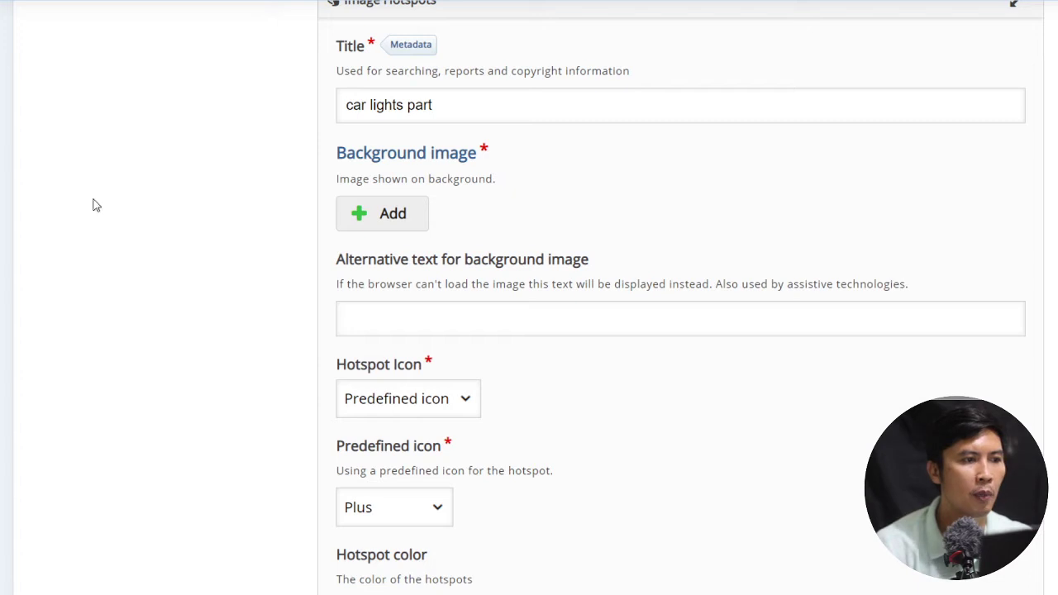
click(382, 214)
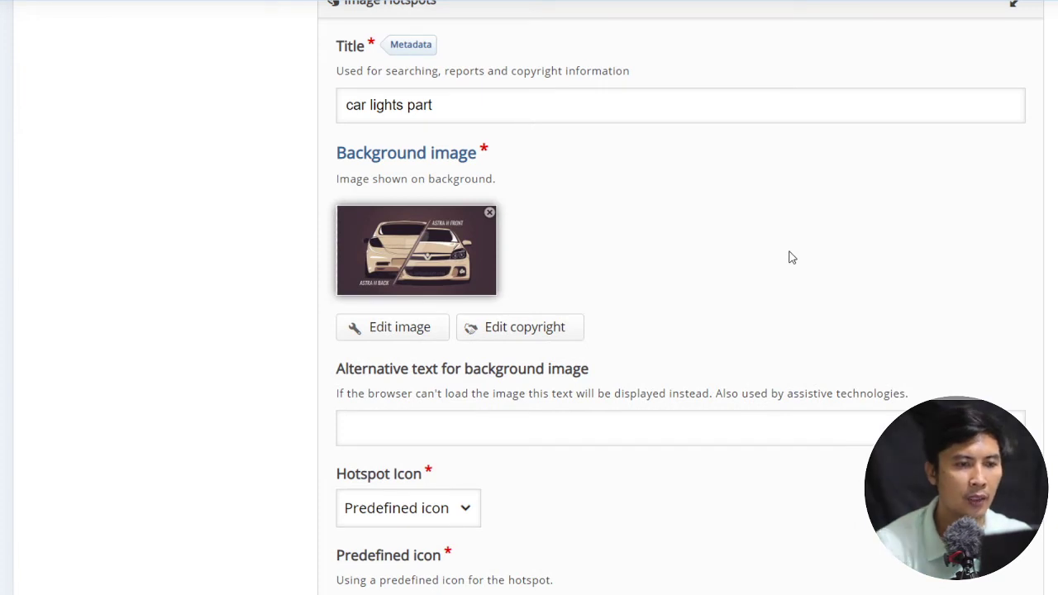
Keep the Plus predefined icon and set the hotspot color to yellow (#f2f600)
scroll(686, 254, down, 1)
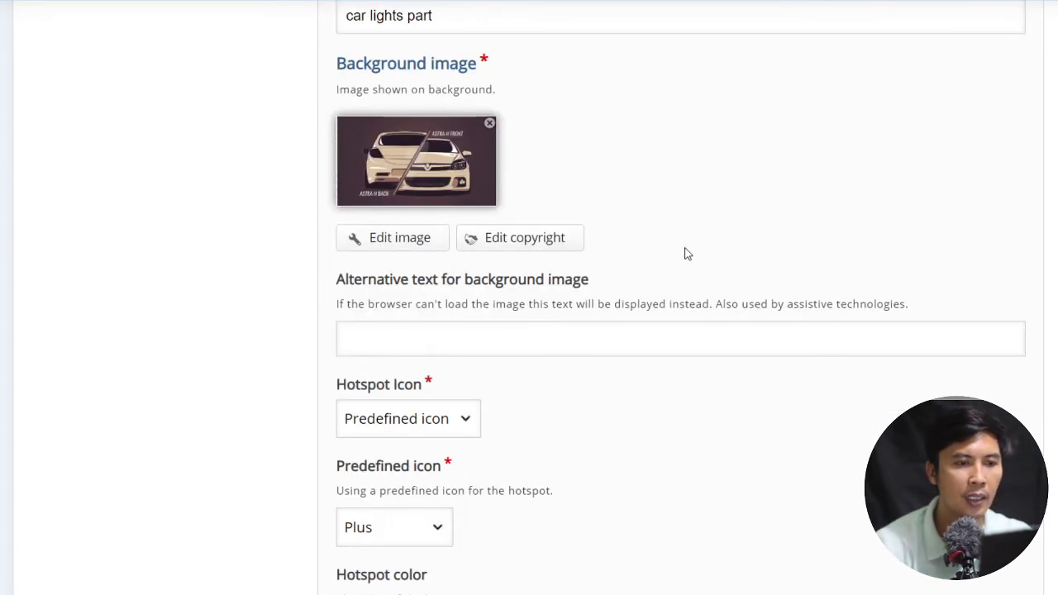
scroll(703, 276, down, 2)
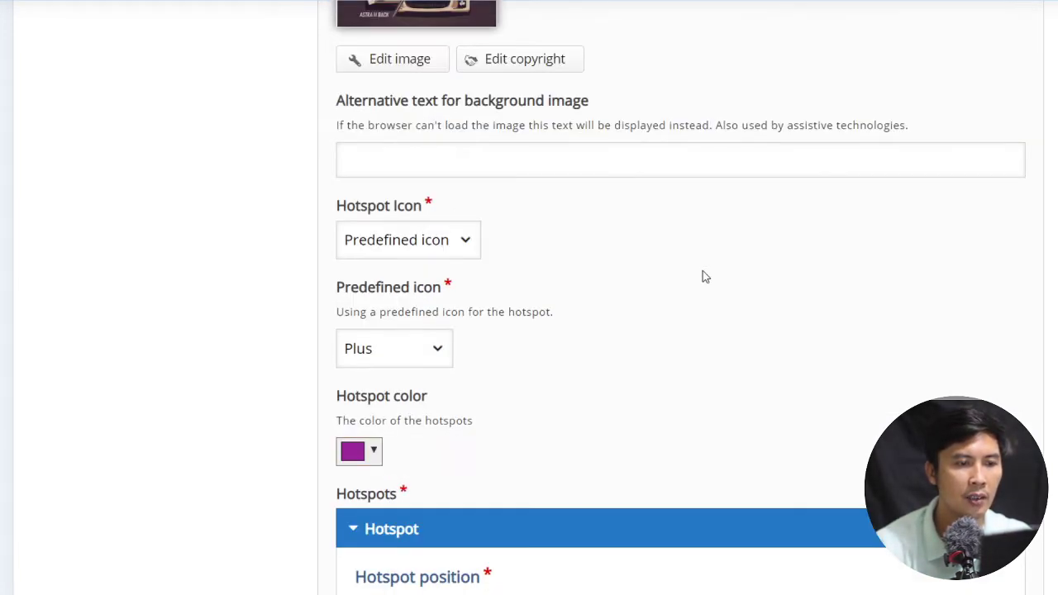
scroll(701, 277, down, 2)
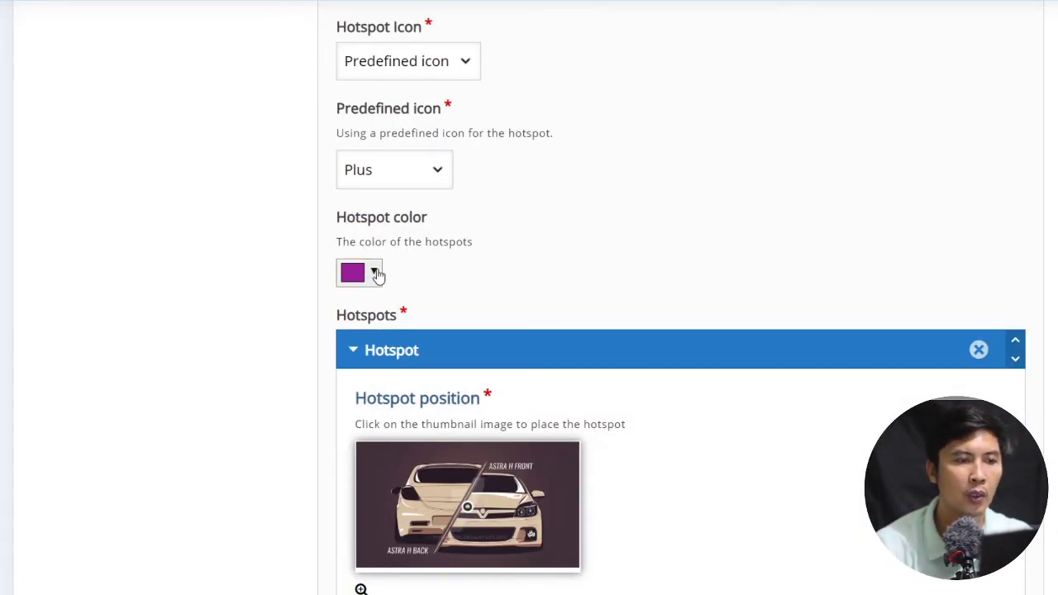
click(439, 172)
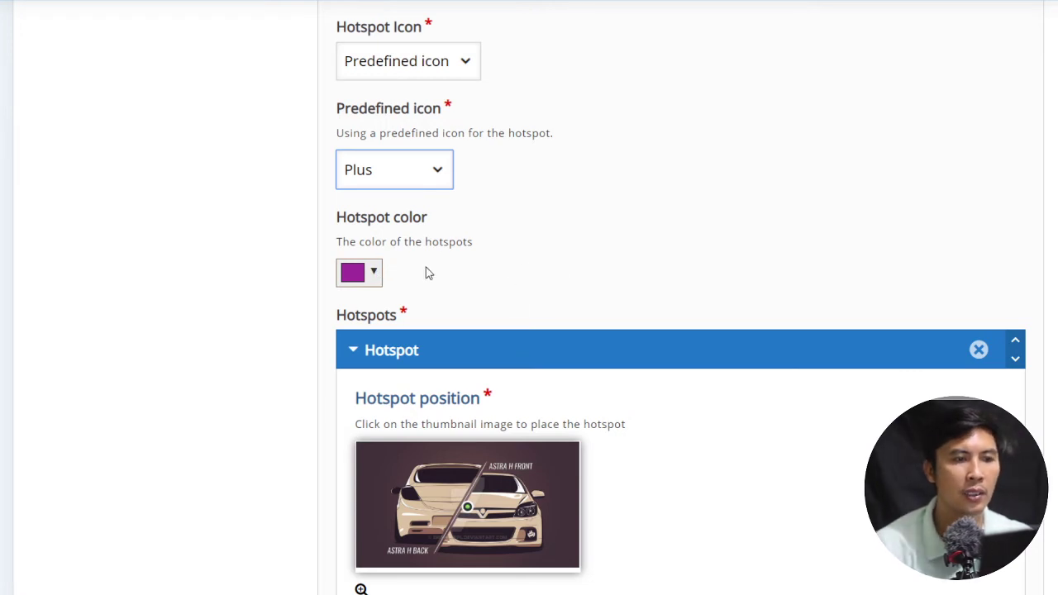
click(373, 274)
mouse_move(488, 339)
mouse_down()
mouse_move(488, 317)
mouse_move(466, 298)
mouse_move(473, 304)
mouse_up()
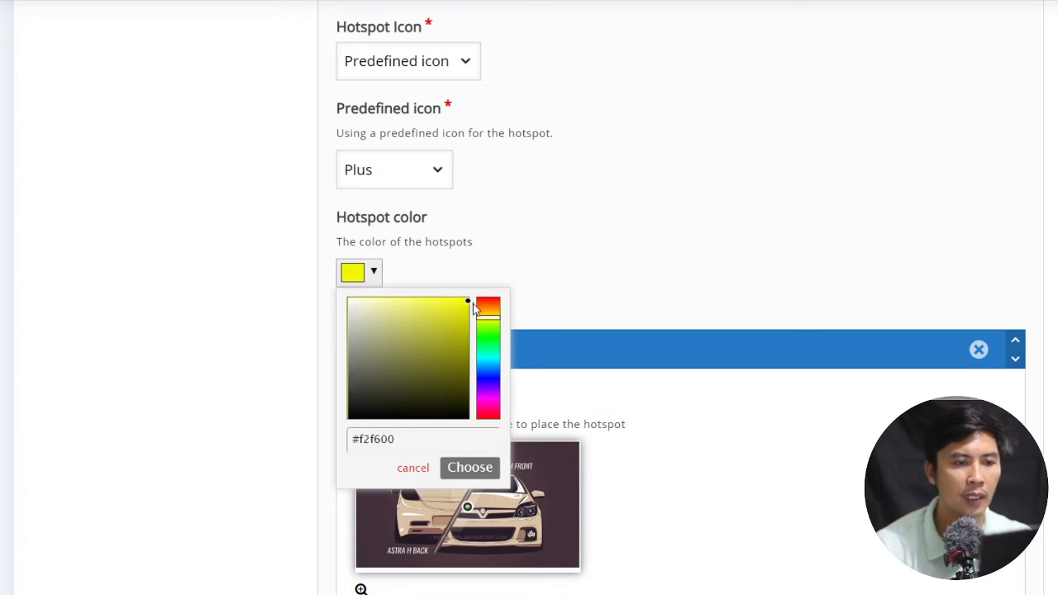
click(704, 286)
Place the first hotspot on the front car's headlight in the background image
scroll(705, 287, down, 2)
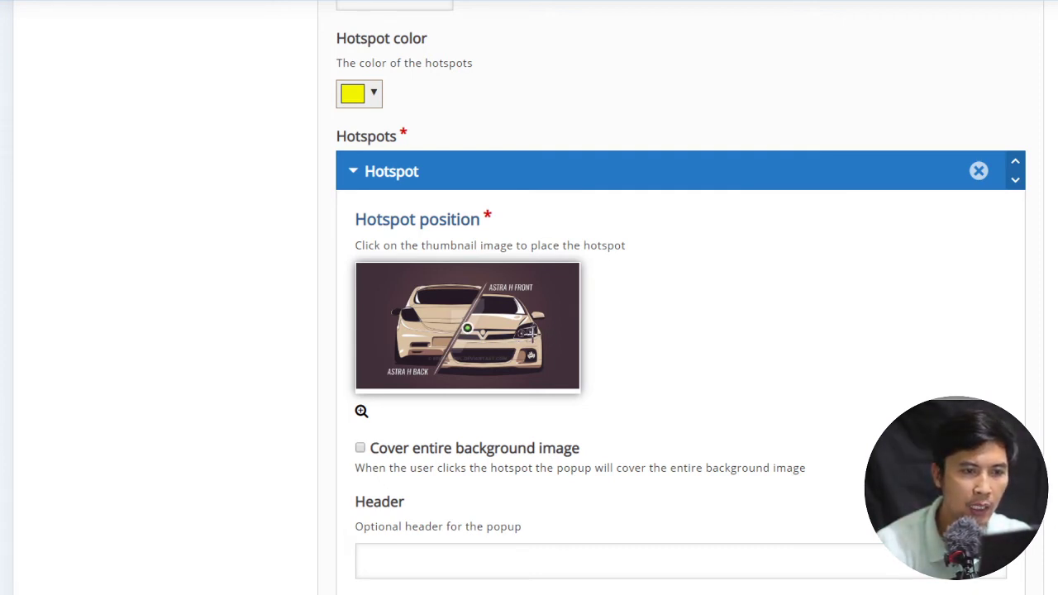
click(529, 331)
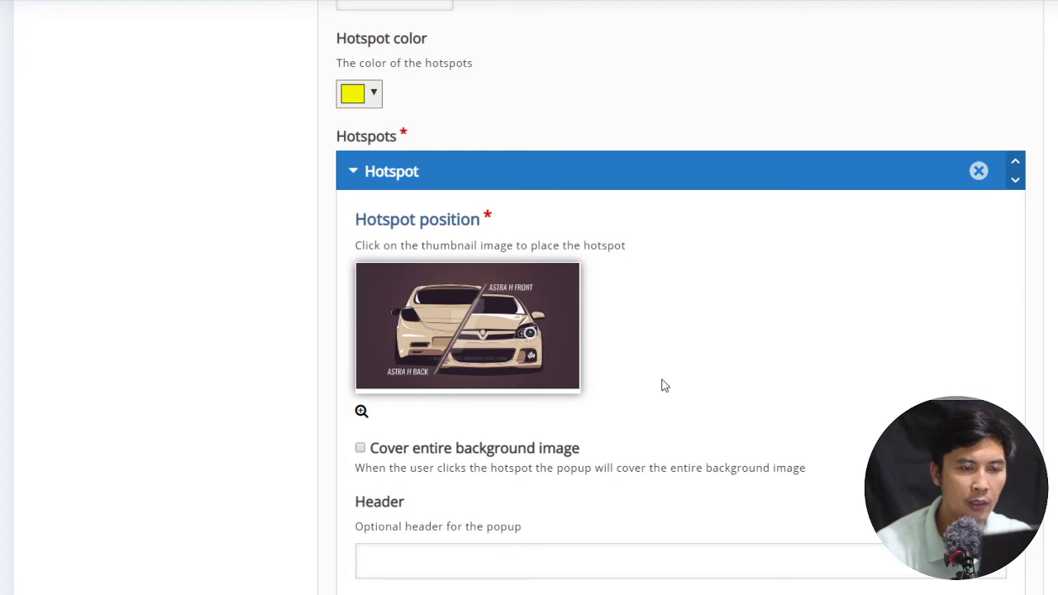
Give the first hotspot's popup the header "headlight"
scroll(734, 367, down, 1)
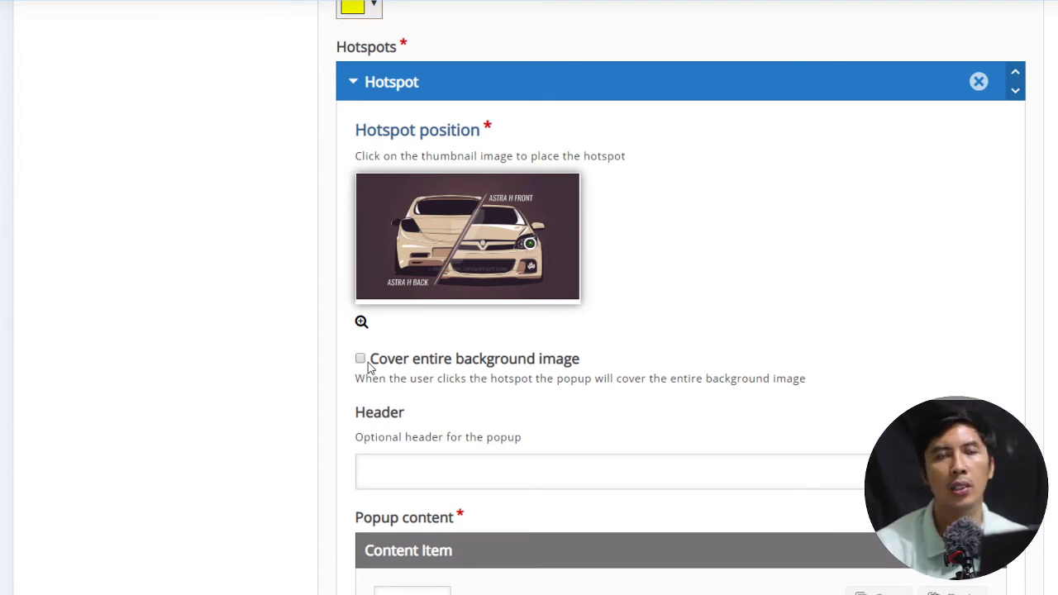
scroll(727, 342, down, 1)
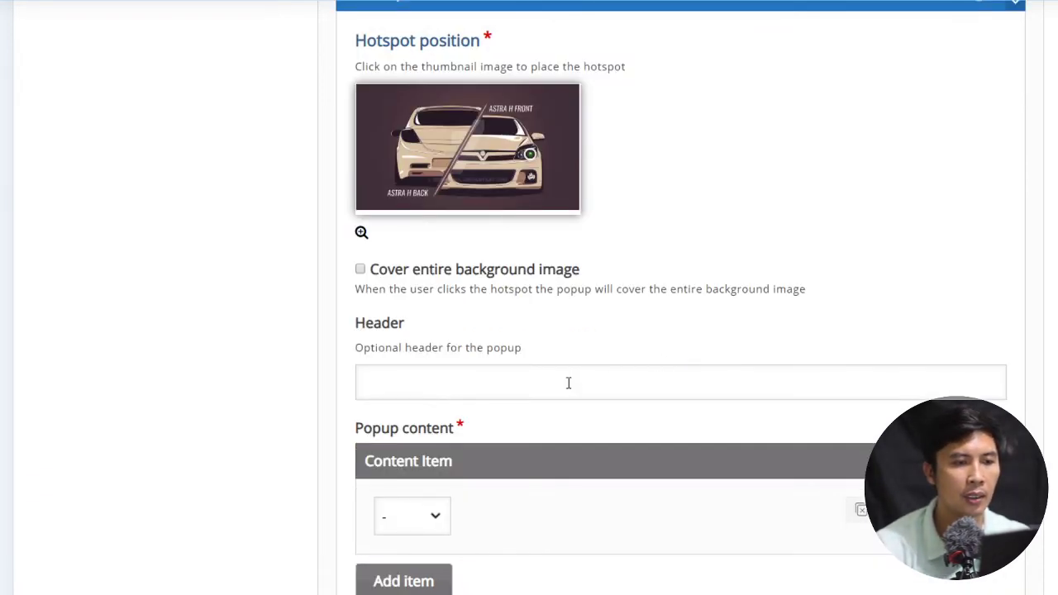
click(522, 388)
scroll(521, 387, down, 1)
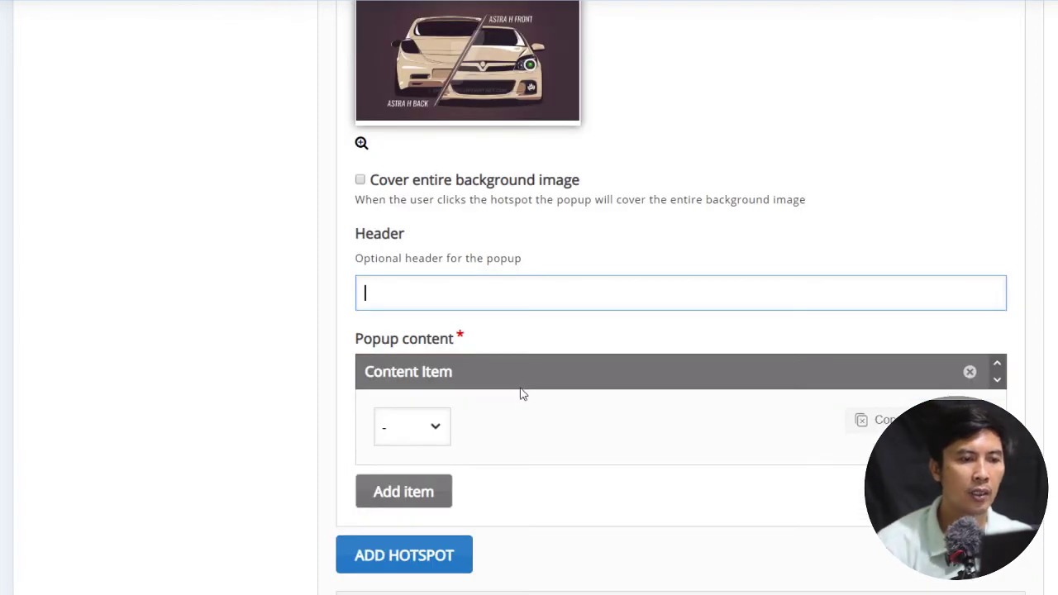
text(head)
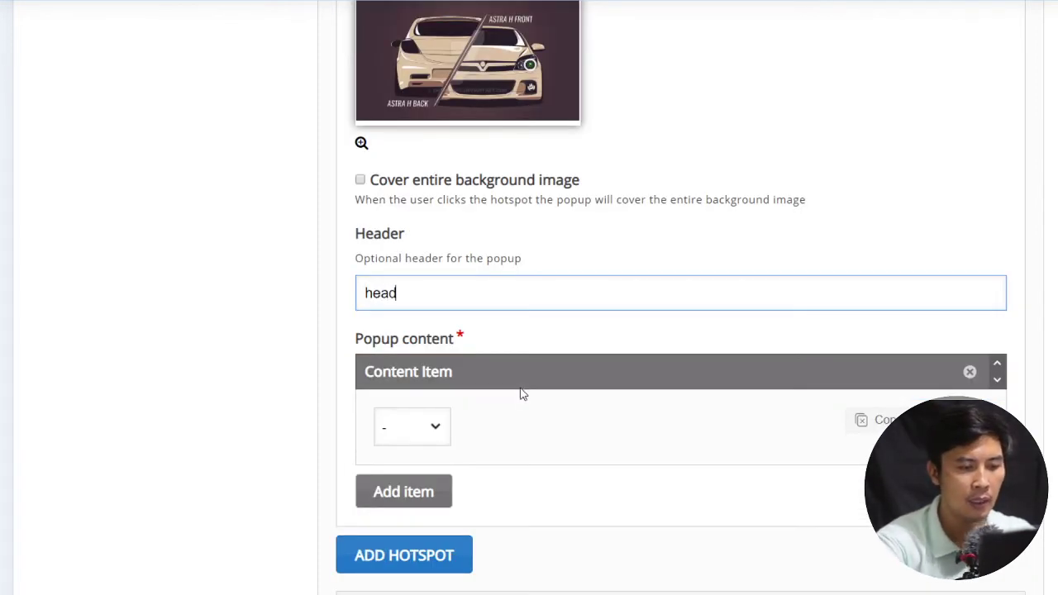
text(light)
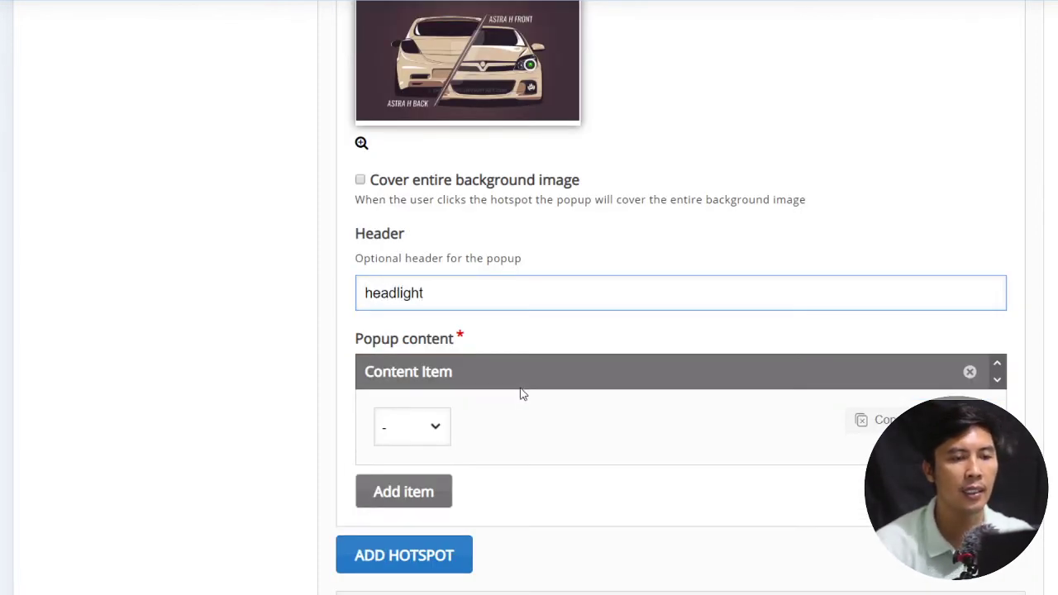
Set the headlight popup's content item to Text and paste the paragraph describing low beam and high beam headlights
scroll(595, 322, down, 1)
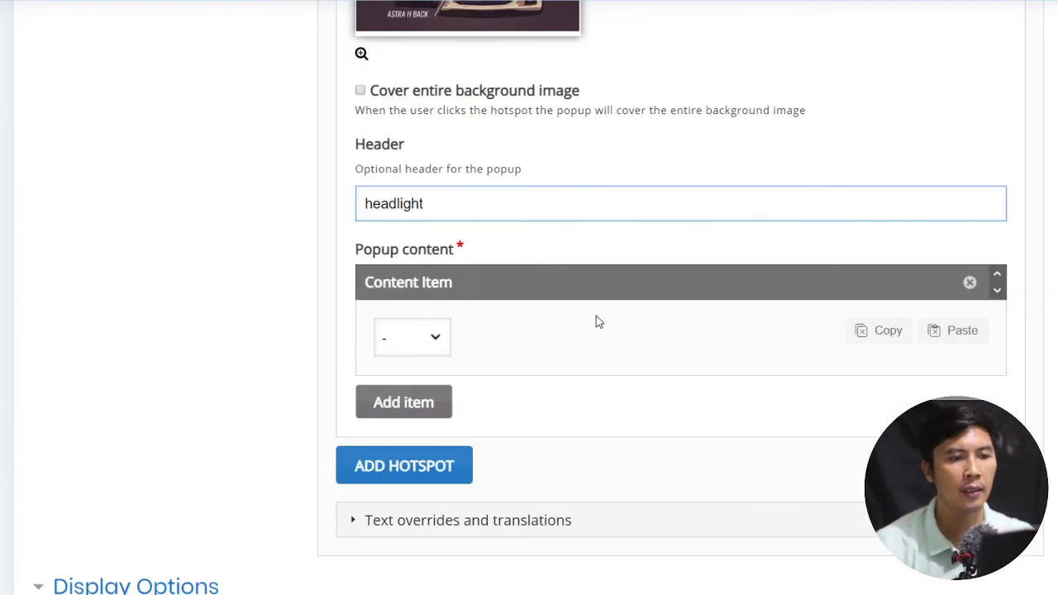
click(435, 341)
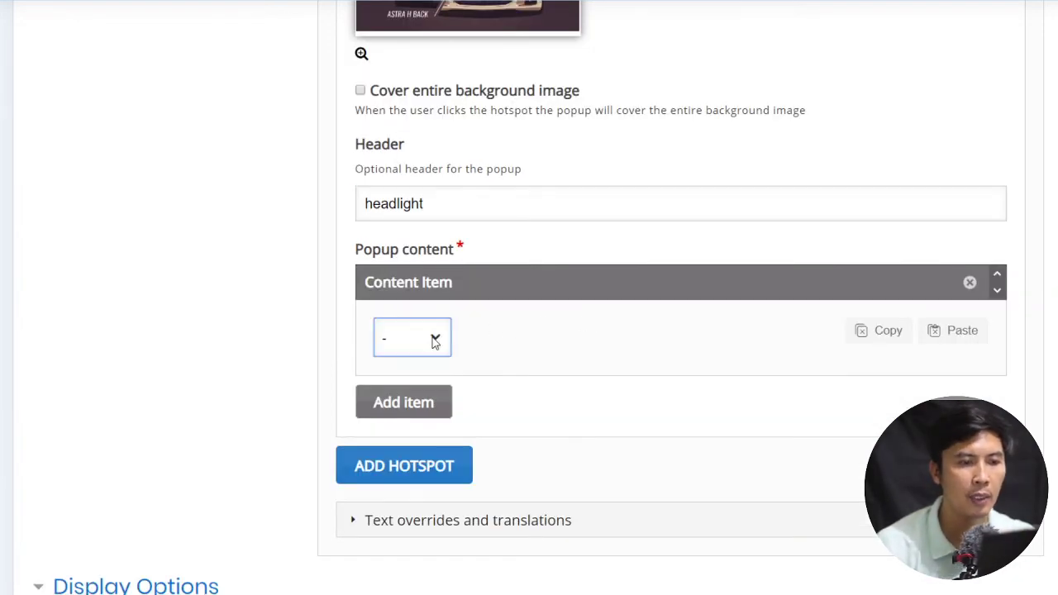
click(403, 398)
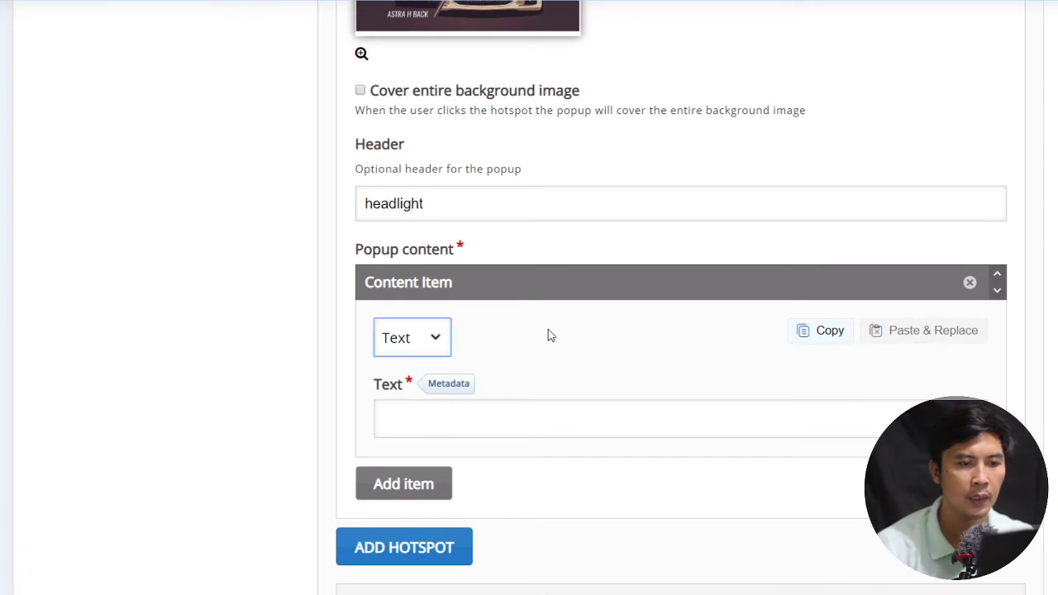
click(421, 428)
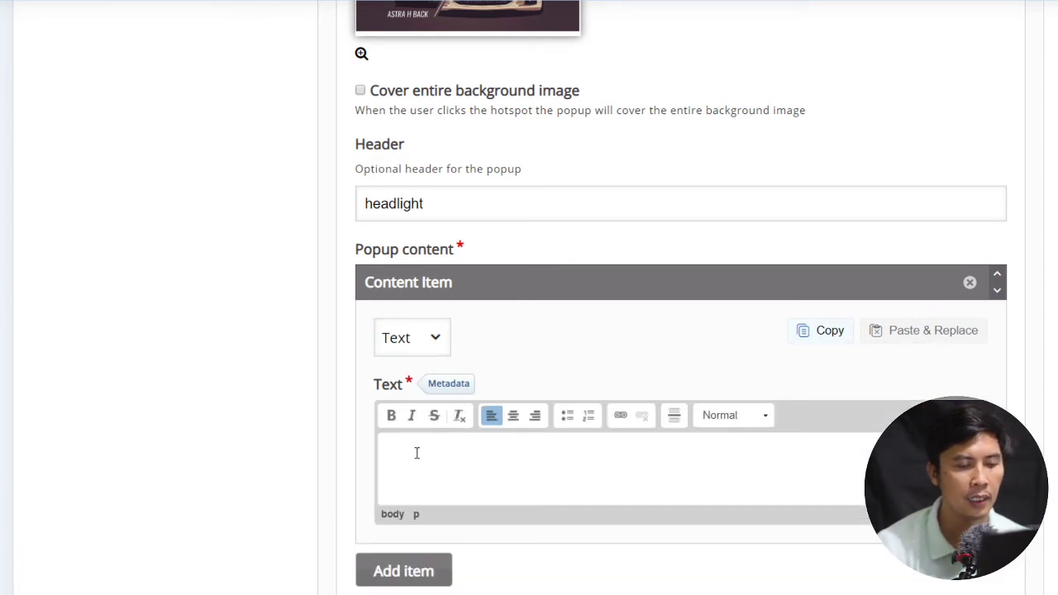
key(ctrl+v)
scroll(809, 457, down, 3)
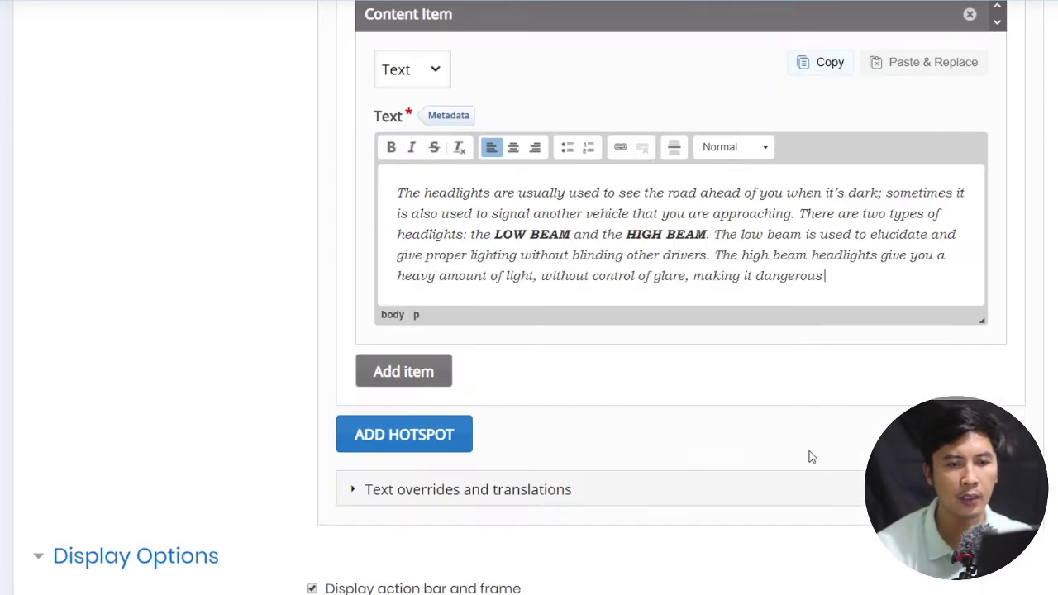
scroll(662, 286, up, 1)
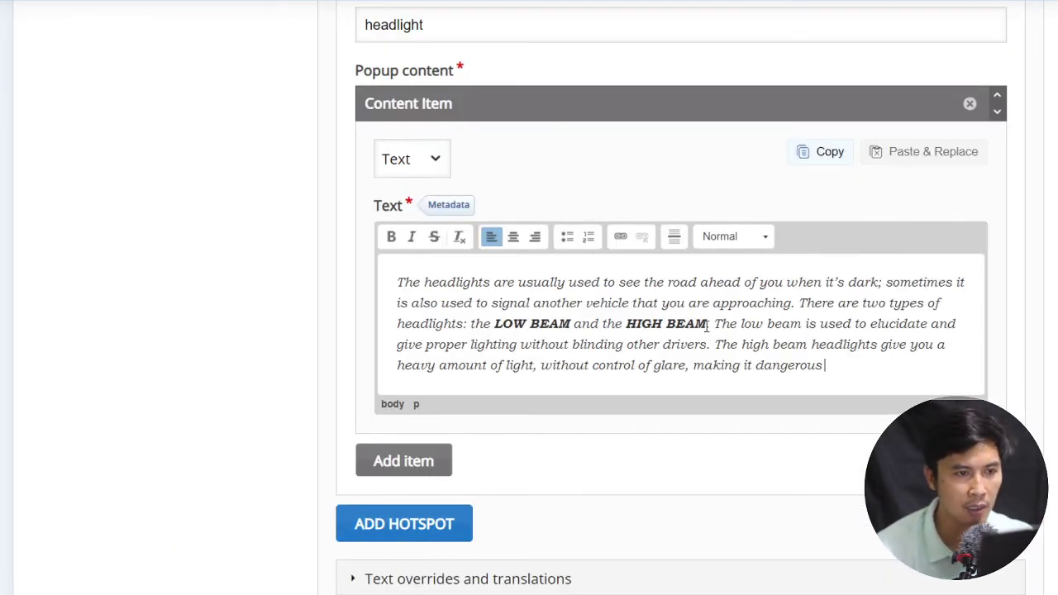
scroll(584, 461, down, 2)
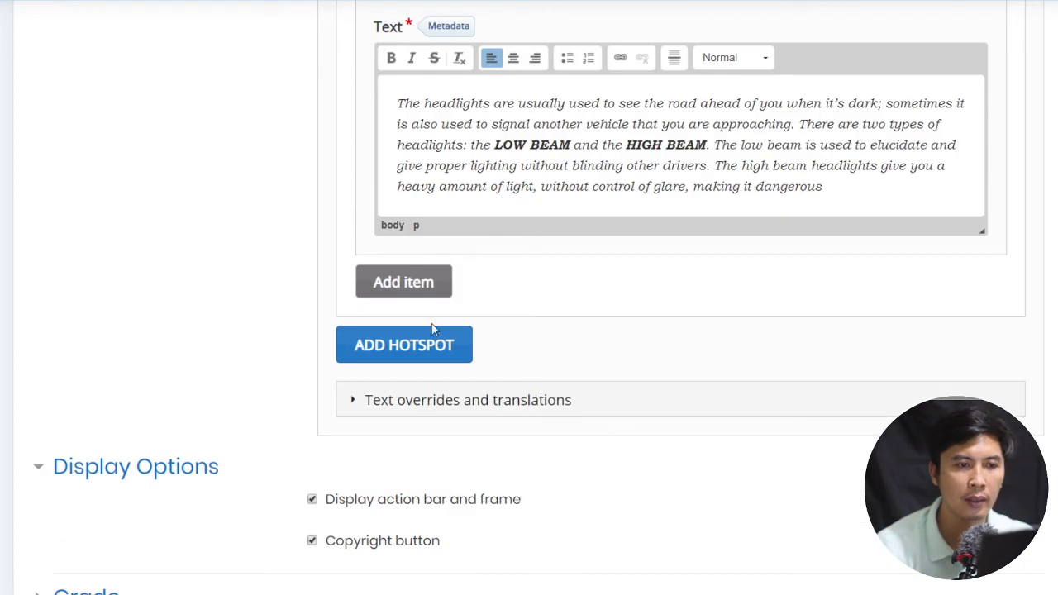
click(825, 187)
key(Return)
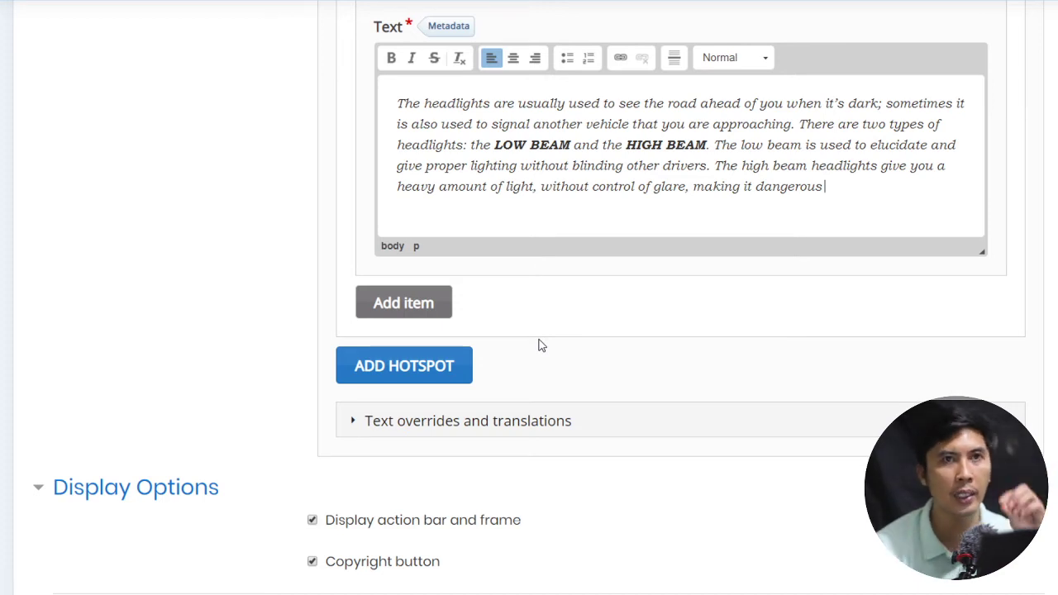
Add a second hotspot and place it on the rear car's tail light in the thumbnail image
scroll(613, 300, down, 1)
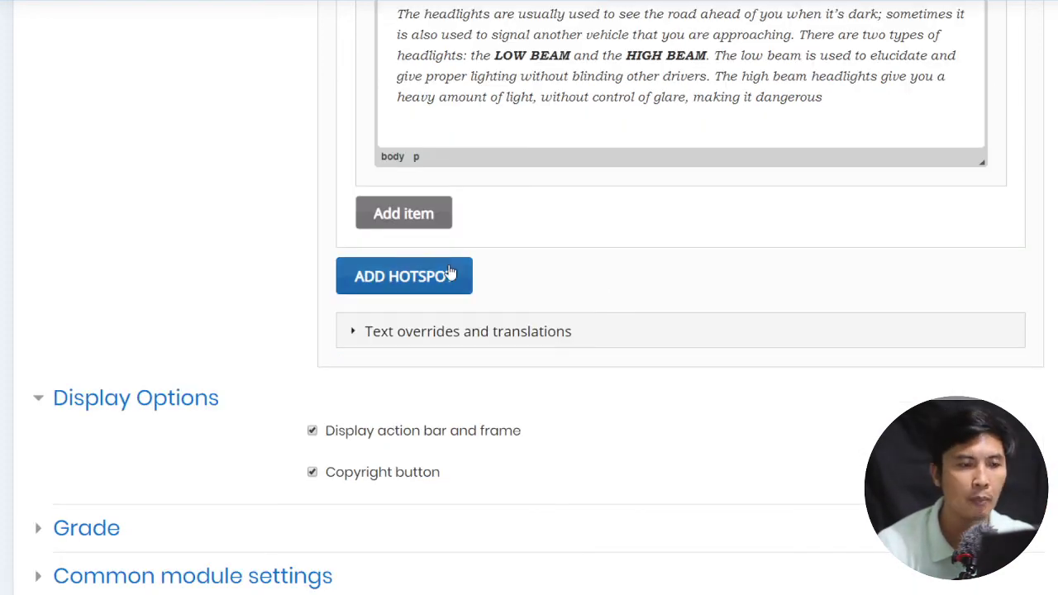
click(411, 283)
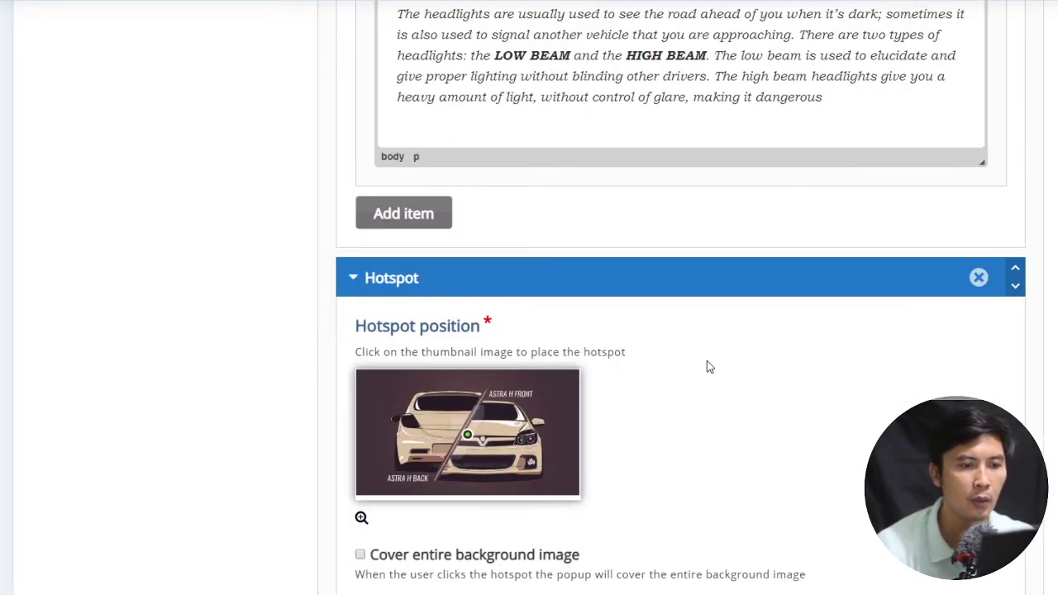
scroll(707, 361, down, 2)
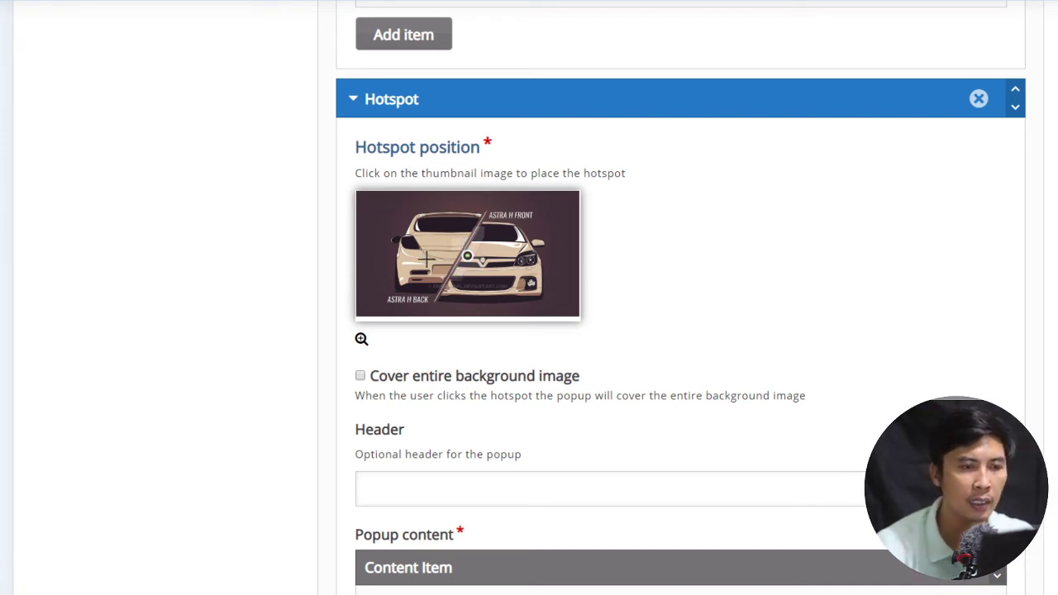
click(409, 243)
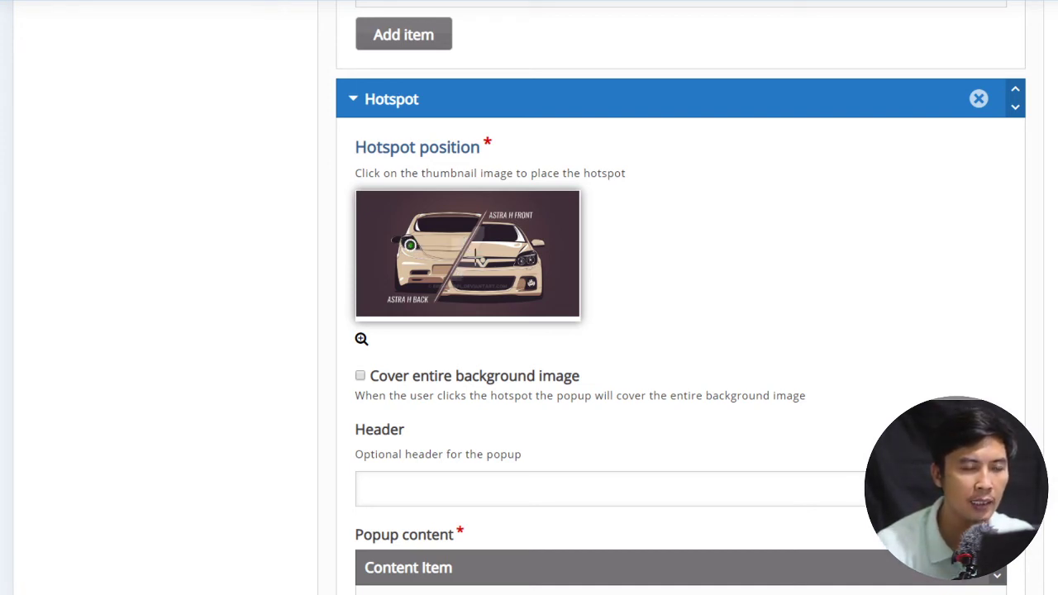
Give the second hotspot's popup the header "tail light"
scroll(586, 300, down, 1)
scroll(585, 300, down, 1)
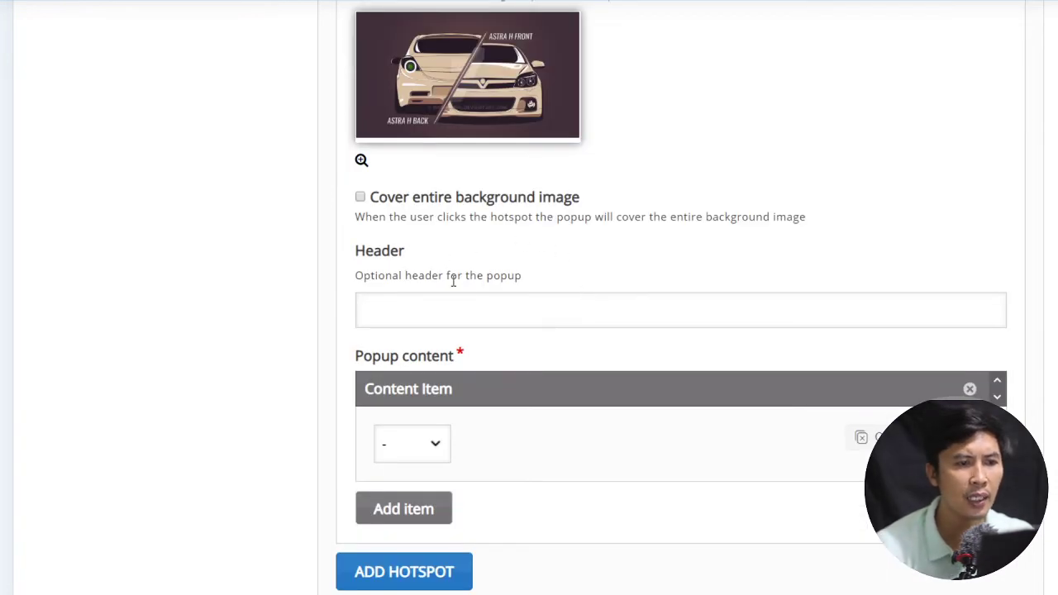
click(476, 304)
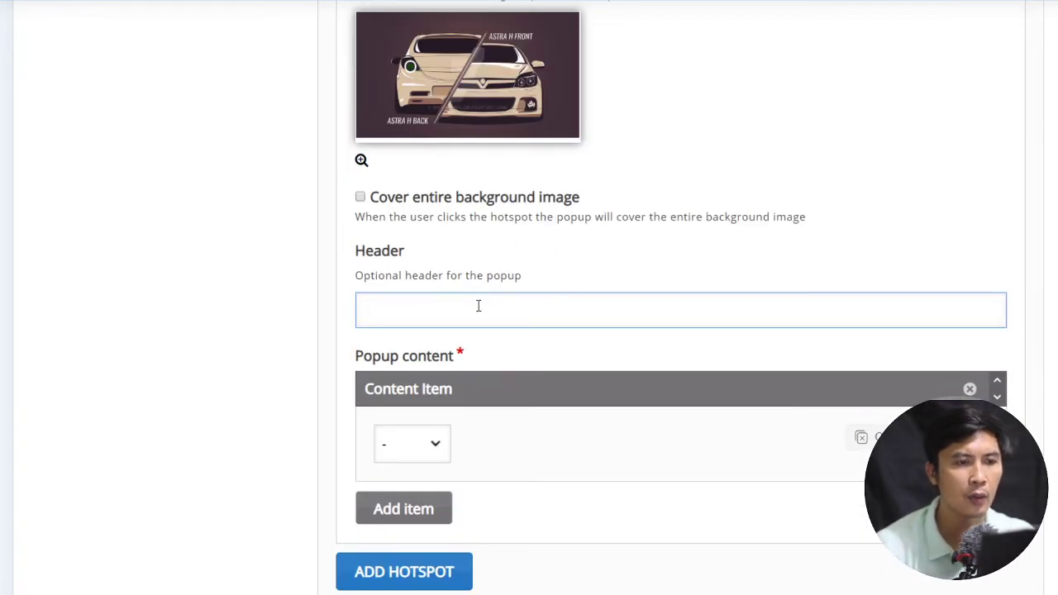
text(tailight)
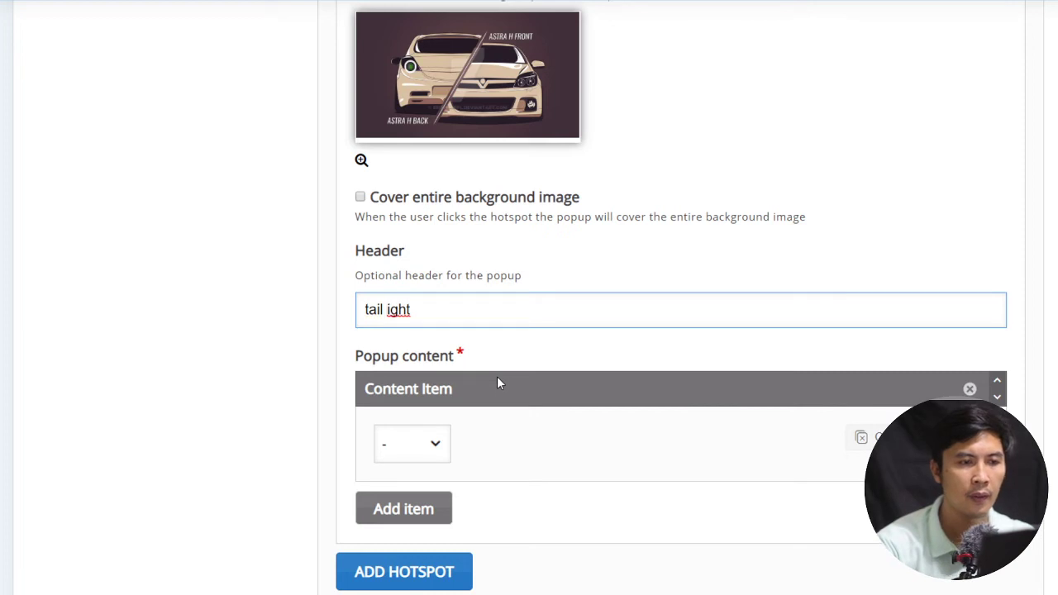
text( l)
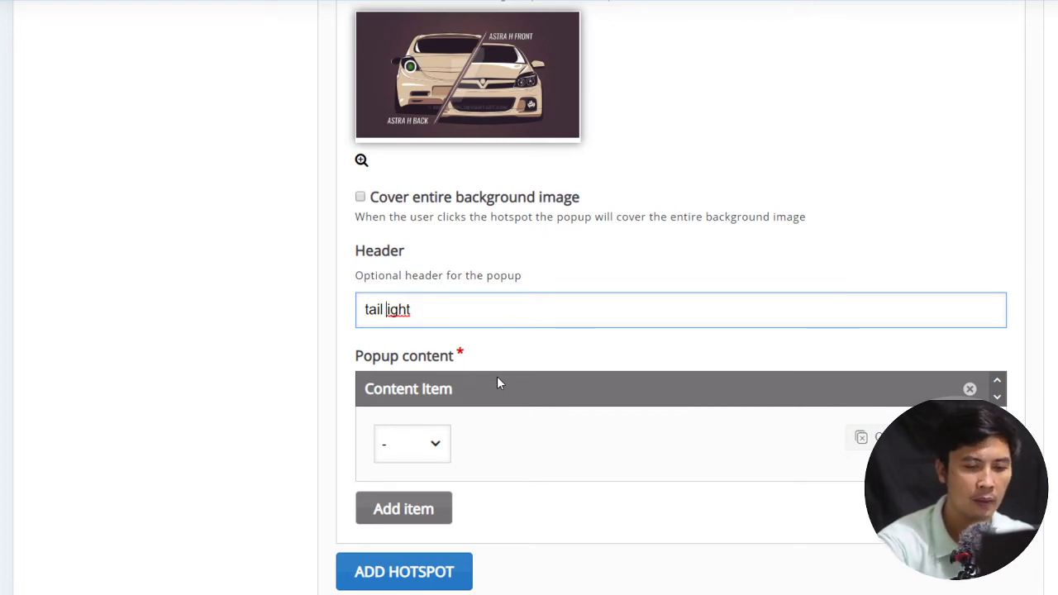
Set the tail light popup's content item to Video and title the video "tail lights"
scroll(497, 382, down, 2)
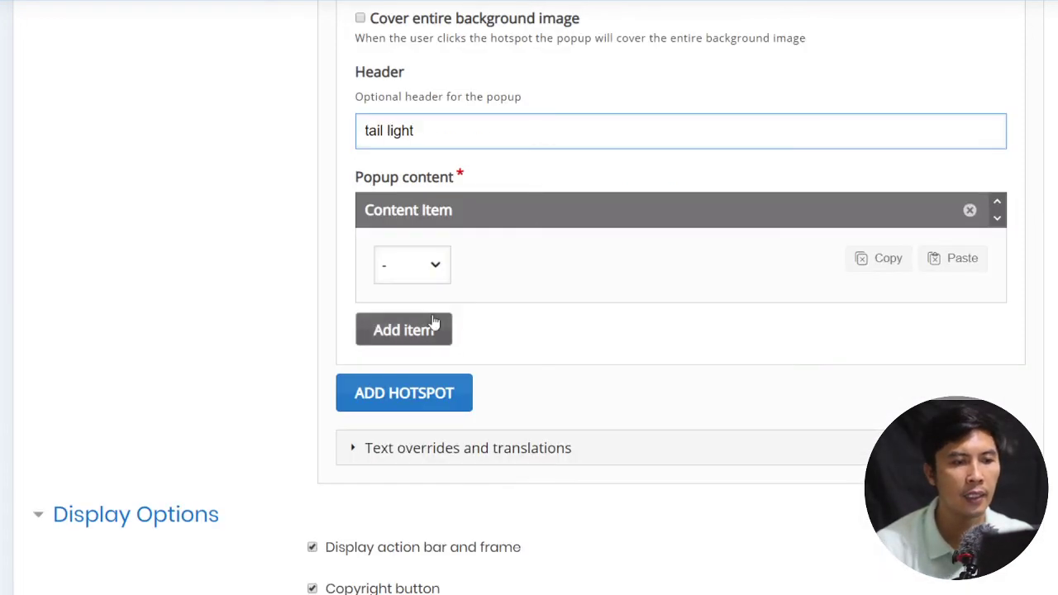
scroll(488, 268, down, 1)
click(436, 178)
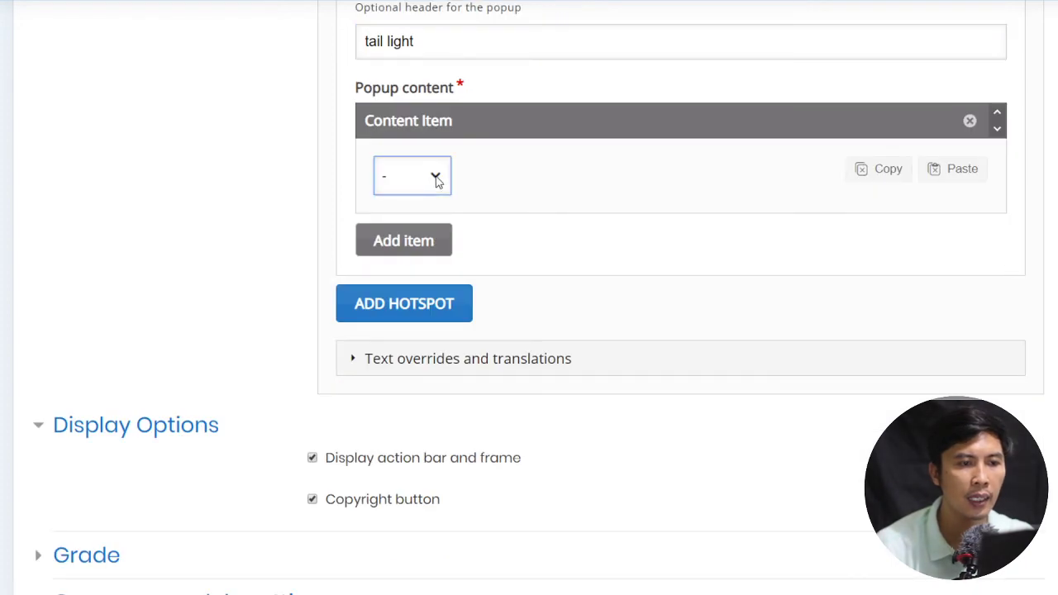
click(418, 243)
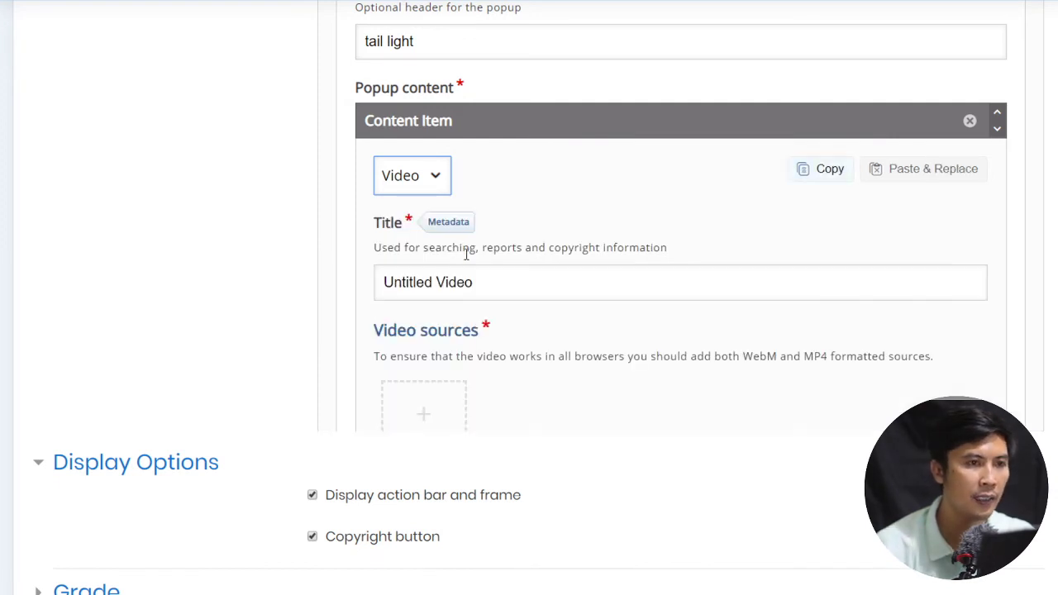
scroll(629, 300, down, 2)
drag(478, 105, 313, 126)
text(tail )
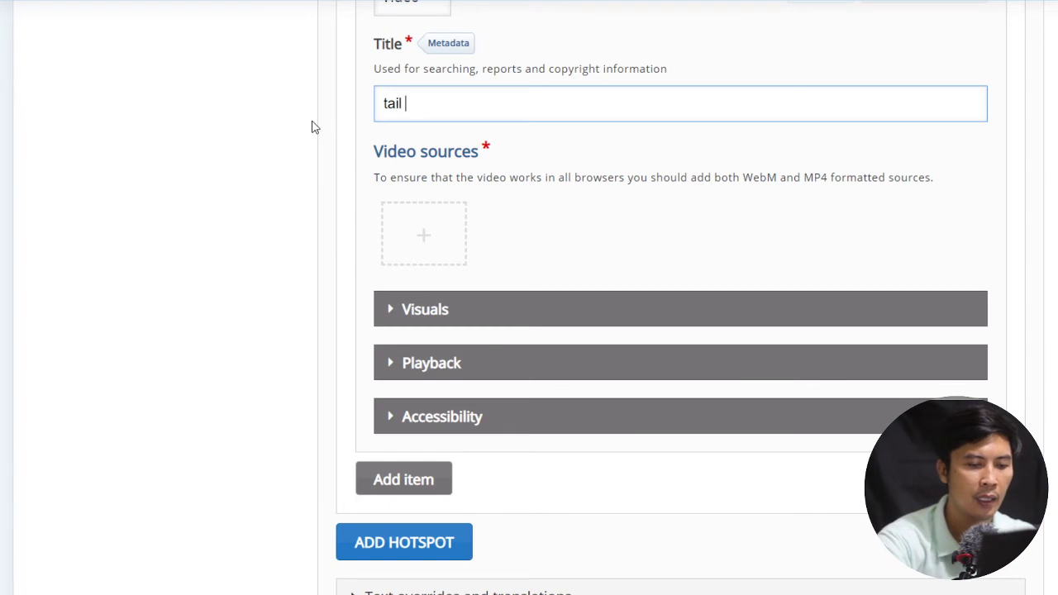
text(lights)
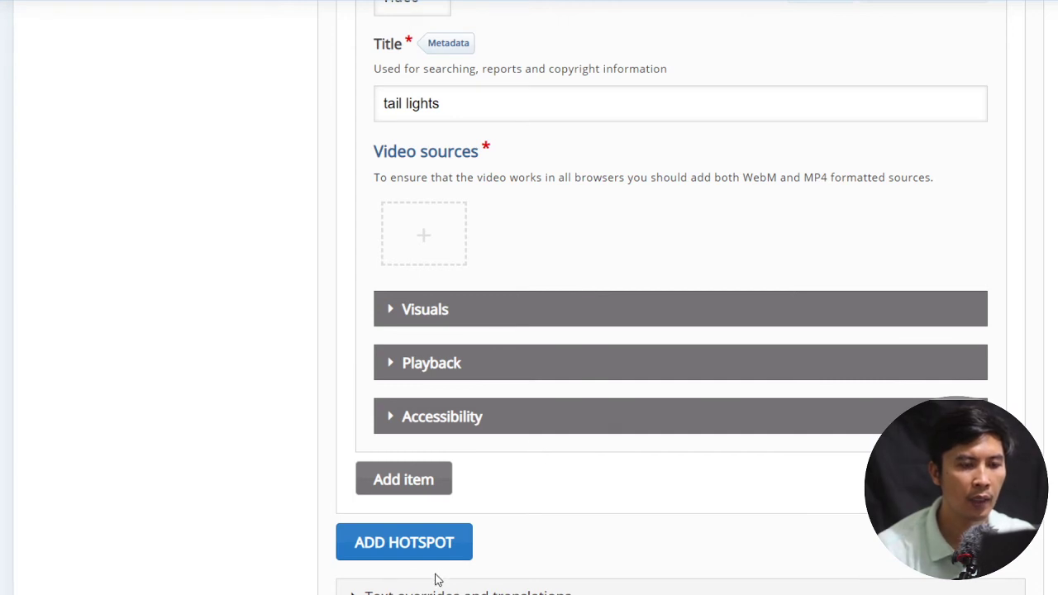
click(440, 103)
click(426, 230)
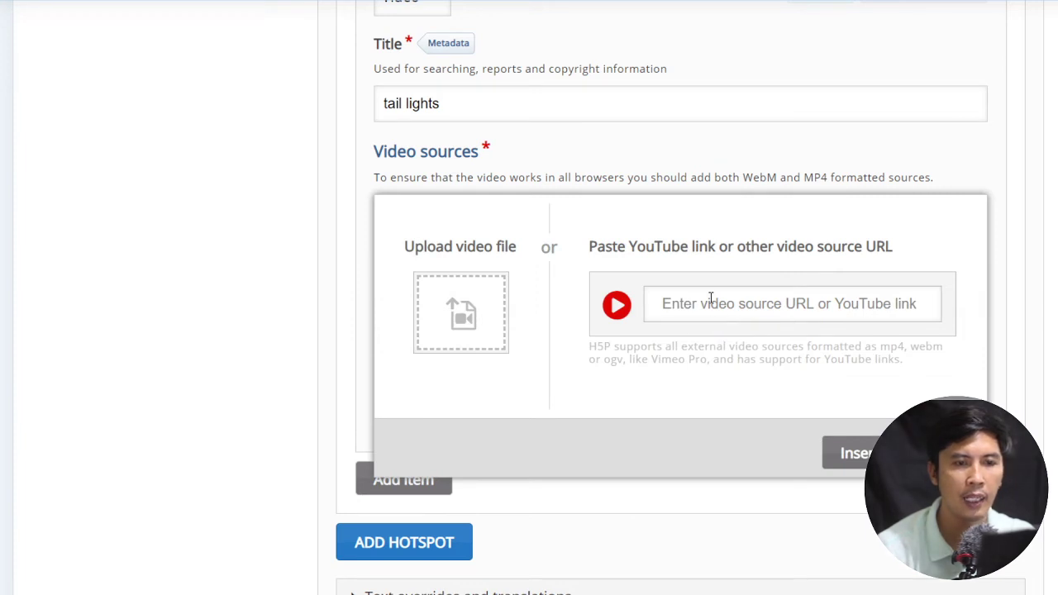
scroll(708, 298, down, 1)
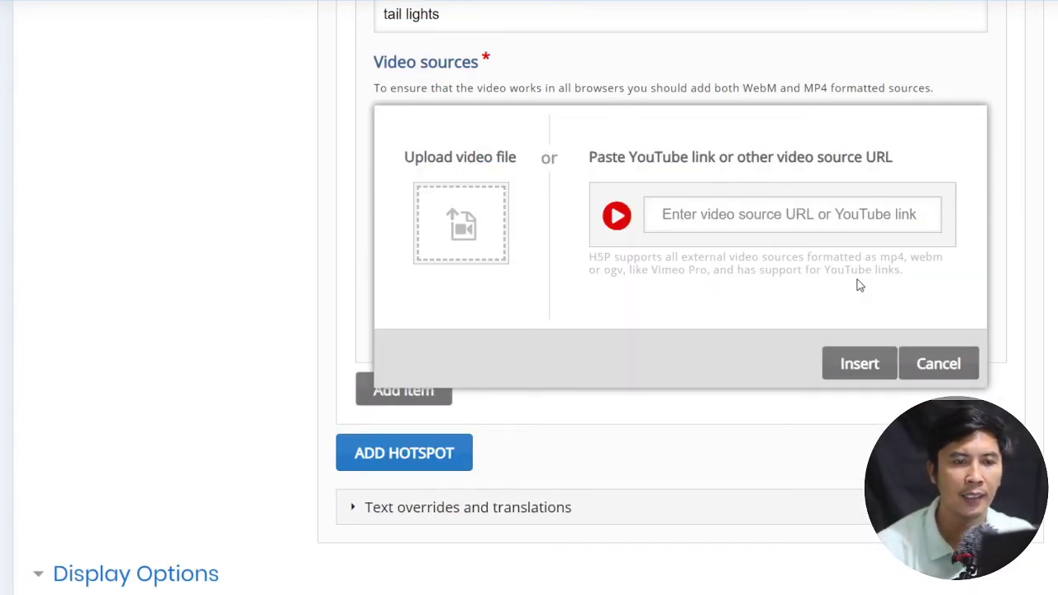
click(750, 213)
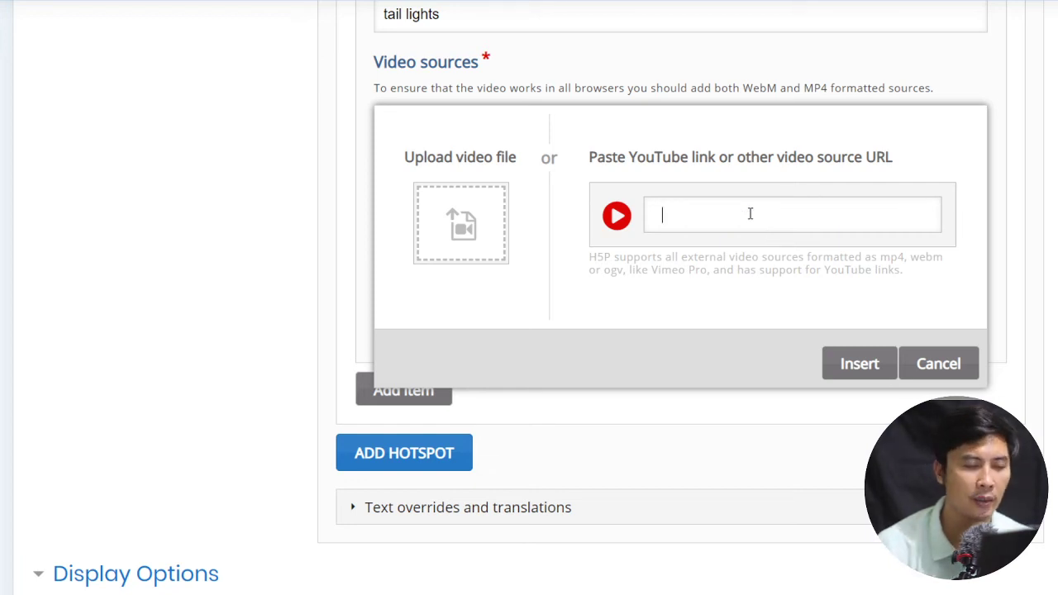
text(https://youtu.be/mTU9o8tr7Iw)
click(859, 364)
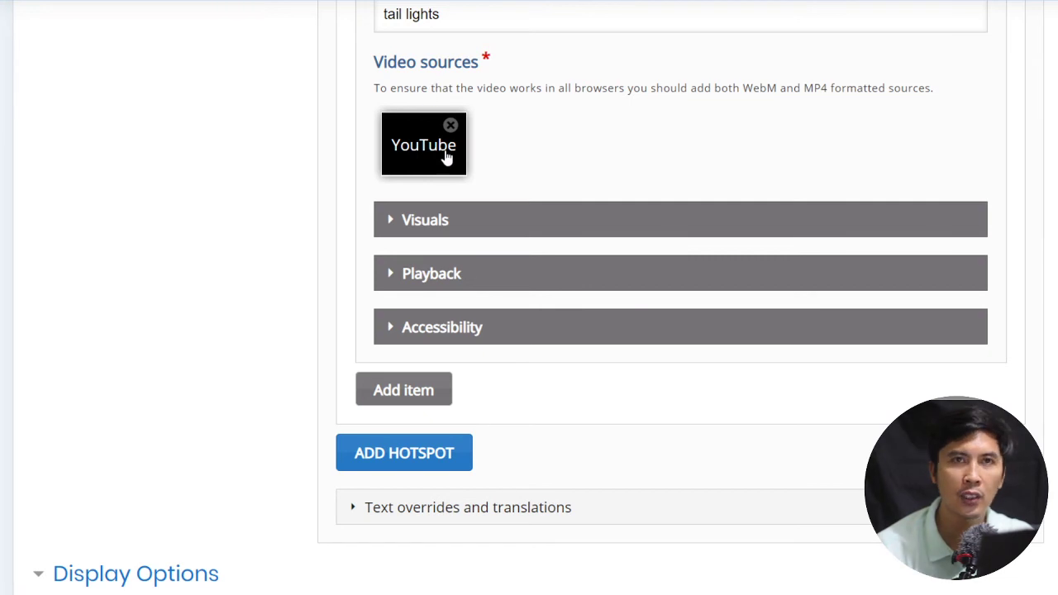
click(407, 223)
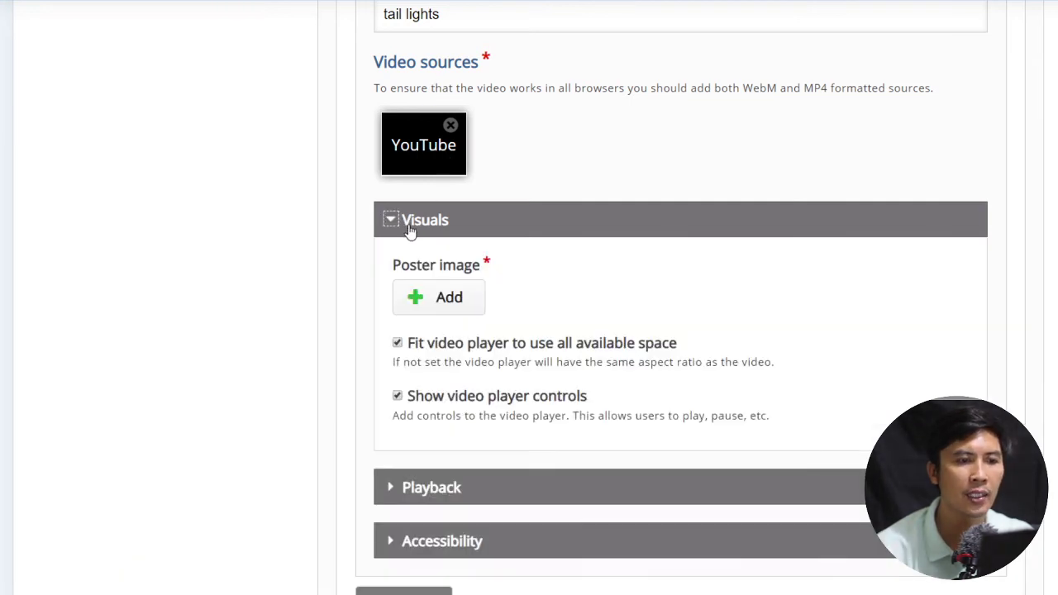
click(415, 229)
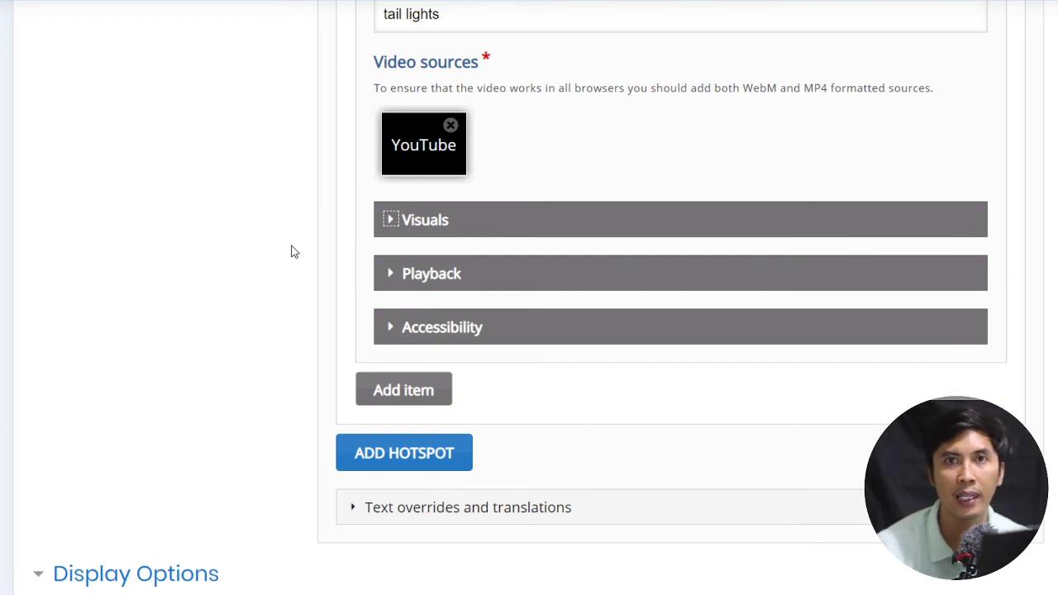
Add a third hotspot and place it on the front car's fog light in the thumbnail image
scroll(291, 251, down, 2)
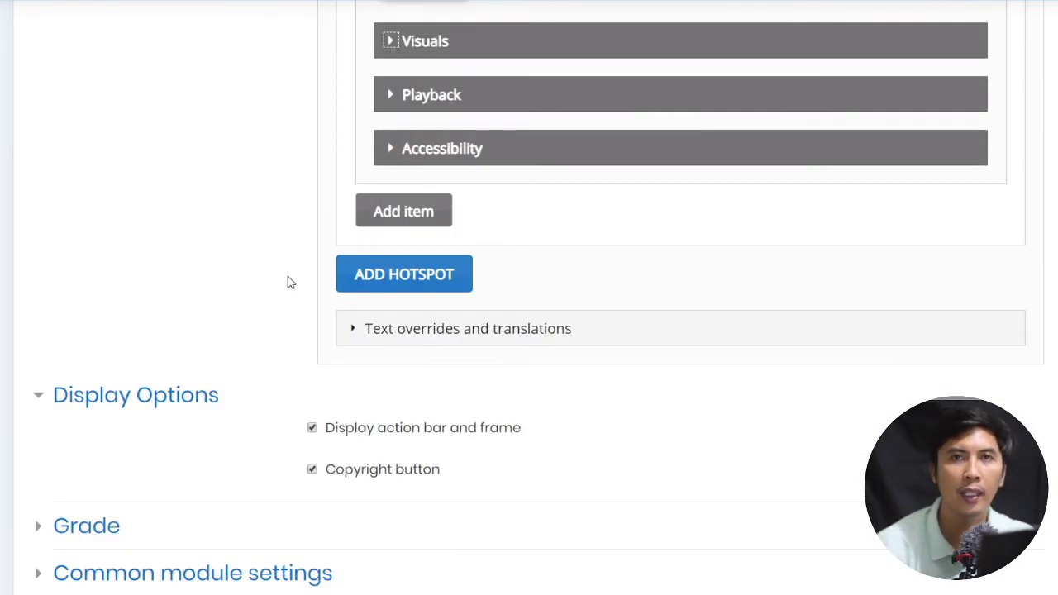
click(447, 280)
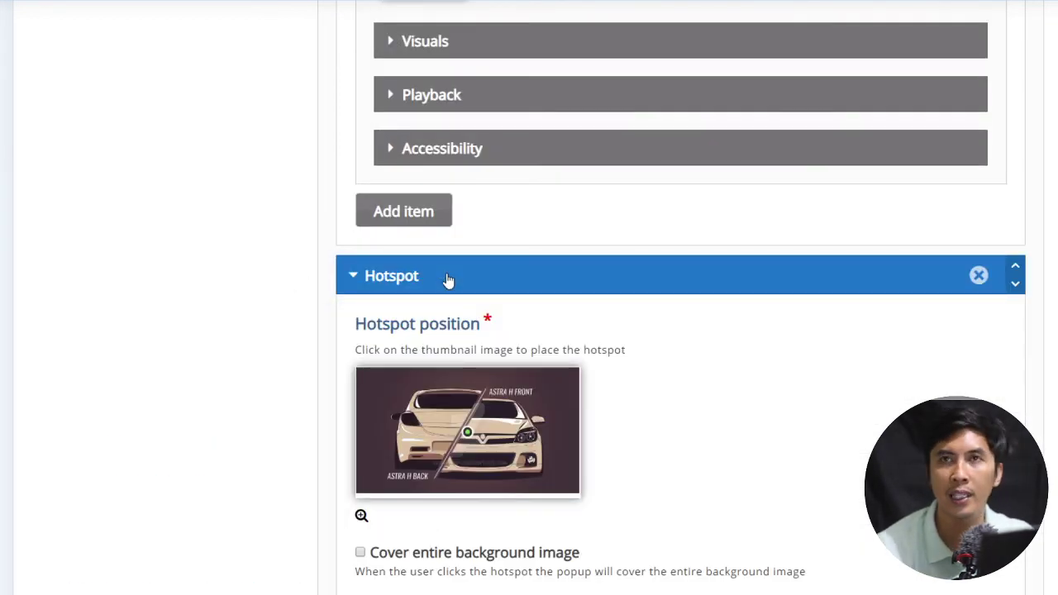
scroll(687, 267, down, 3)
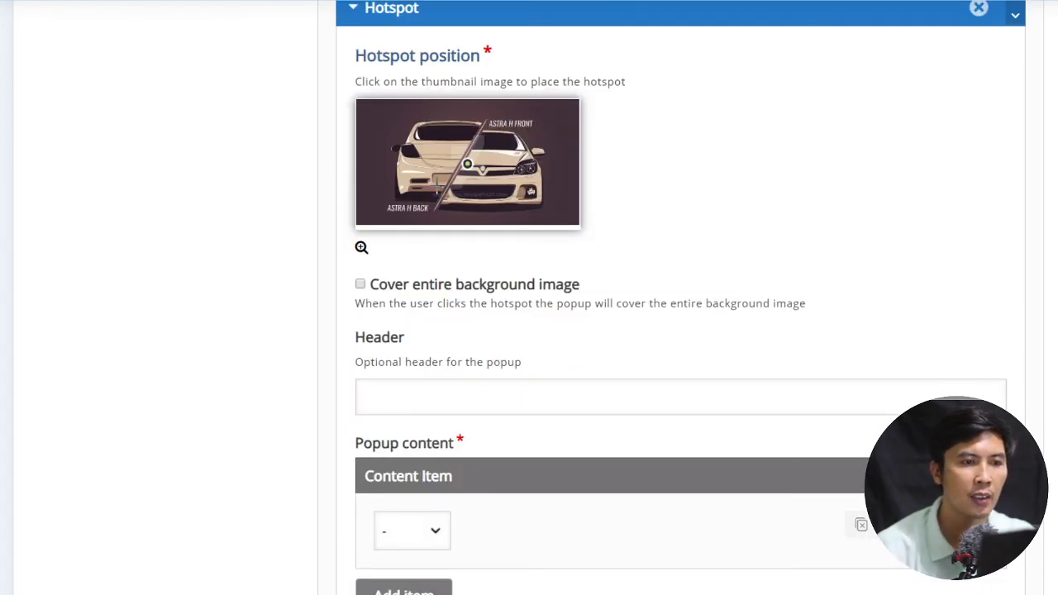
click(529, 192)
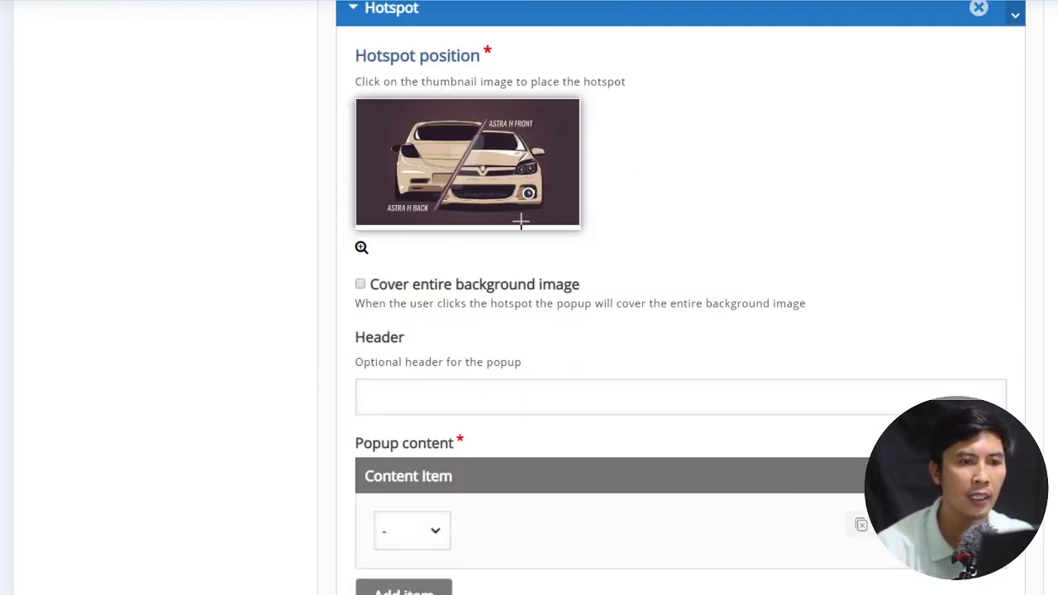
Give the third hotspot's popup the header "fog light"
scroll(714, 248, down, 2)
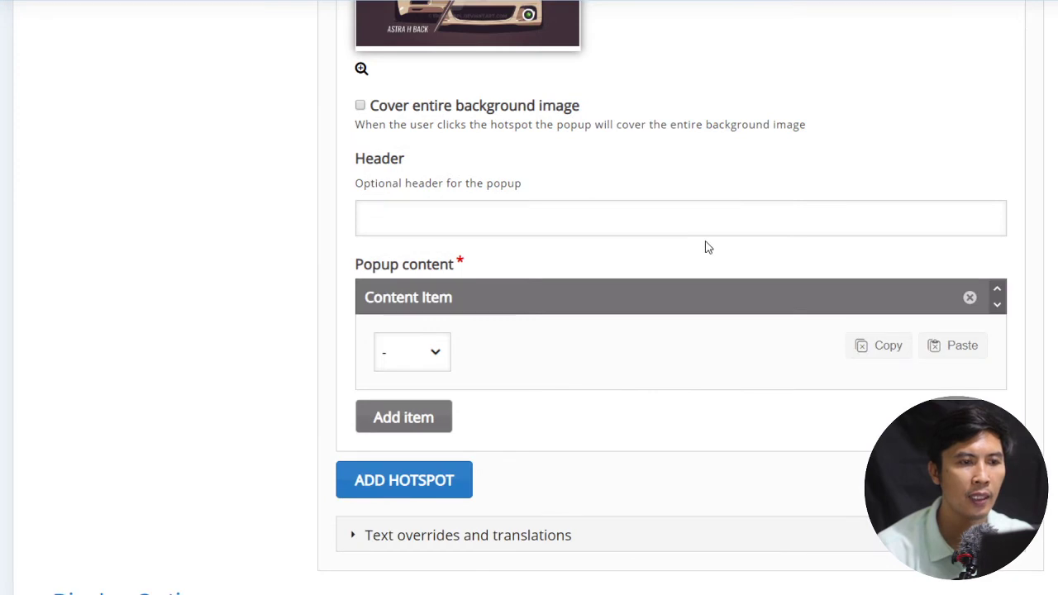
scroll(707, 248, down, 1)
click(435, 129)
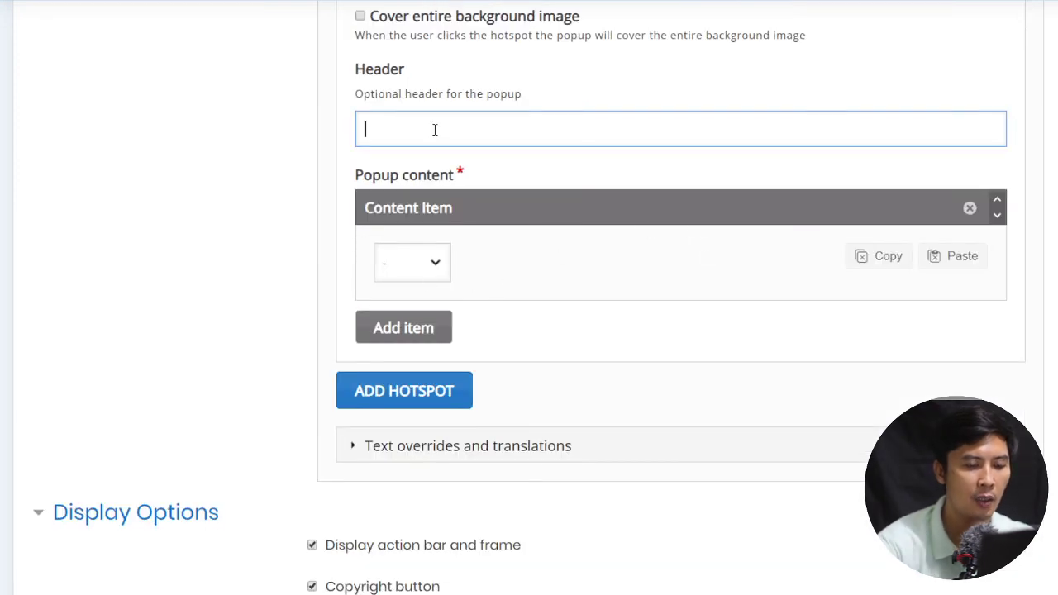
text(tog )
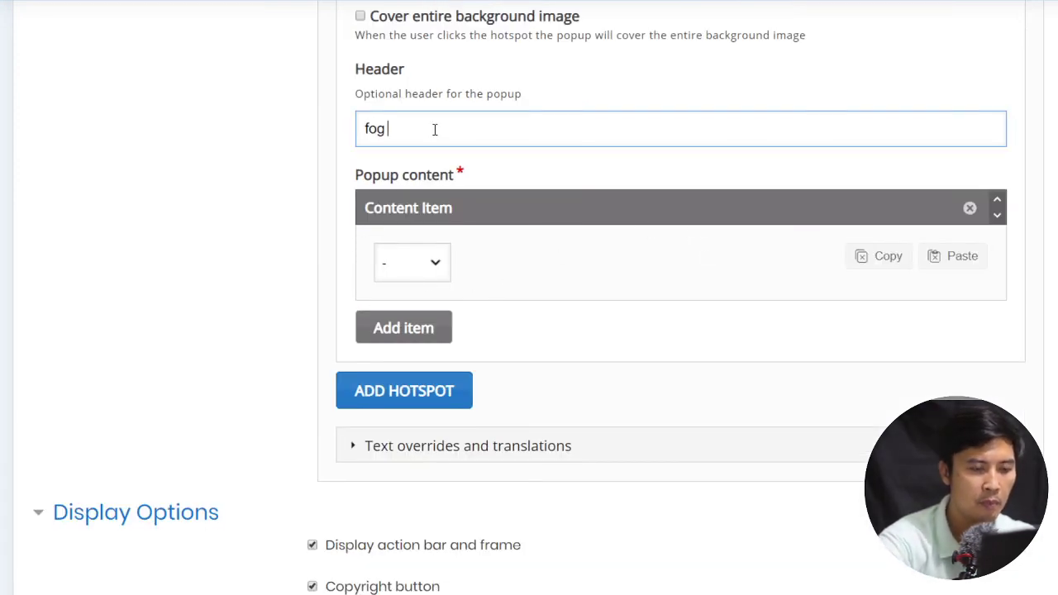
text(ligth)
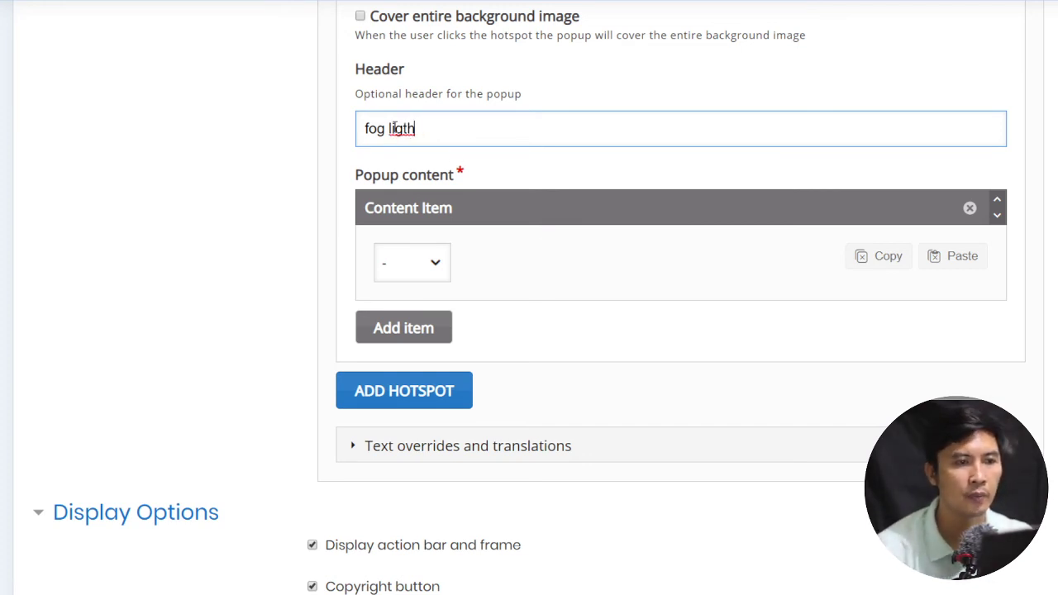
double_click(397, 129)
text(light)
Set the fog light popup's content item to Image and add the "Fog Safety: Disabled Vehicle in Dense Fog" picture
click(445, 270)
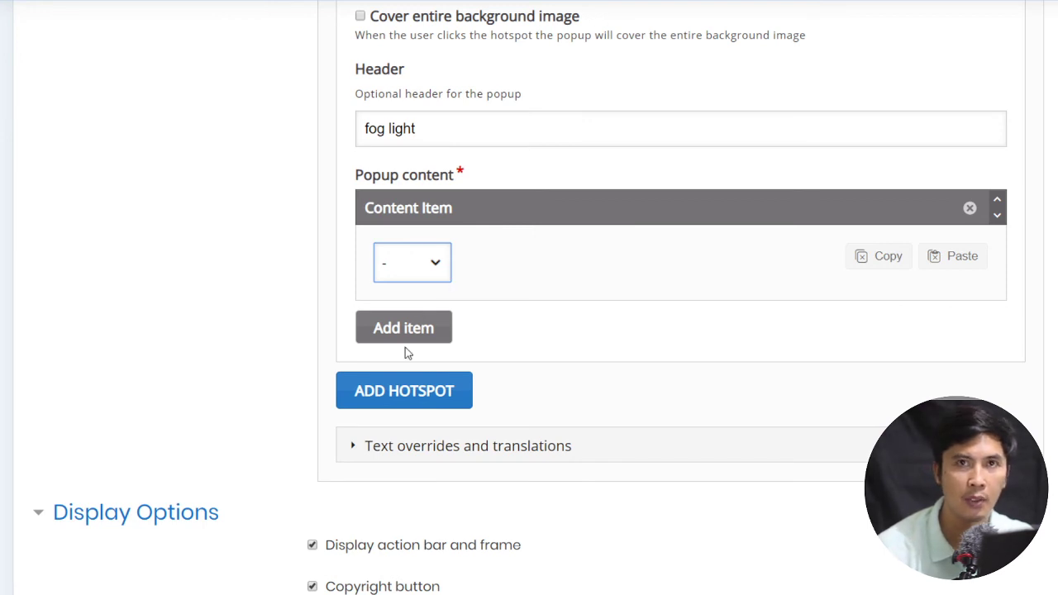
key(i)
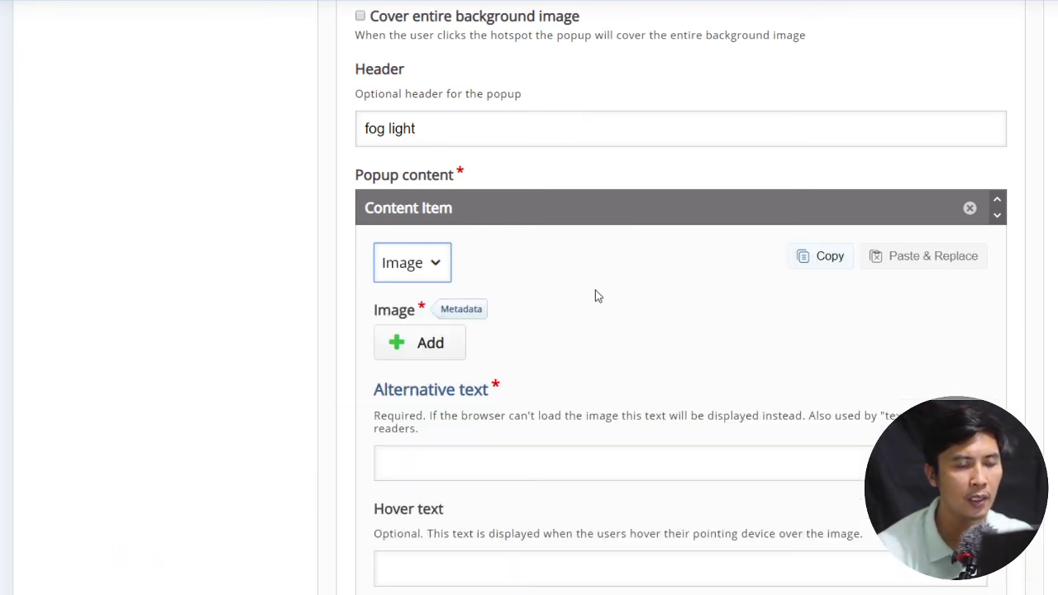
scroll(596, 296, down, 1)
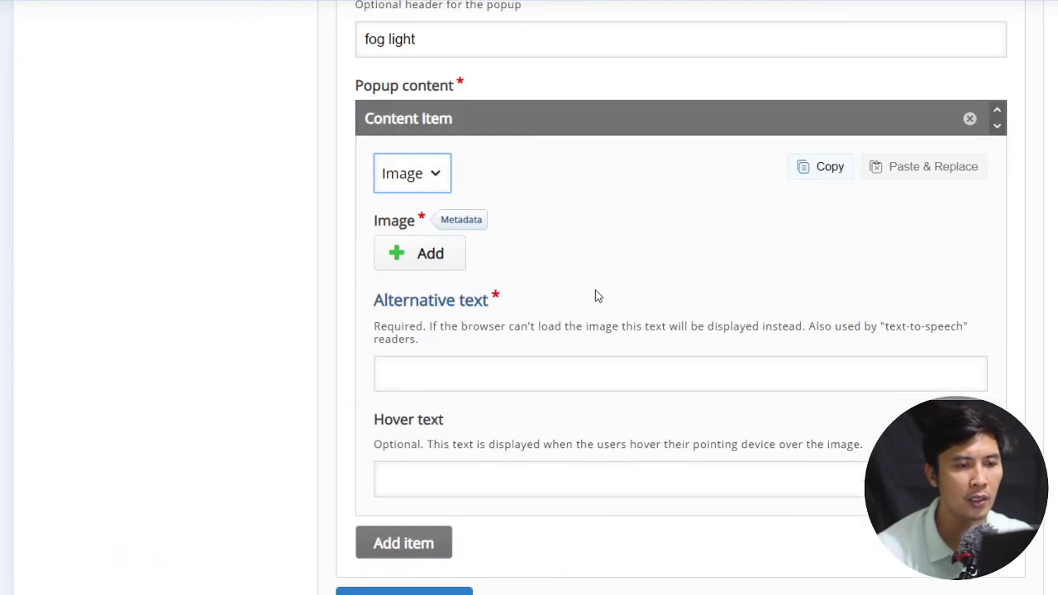
click(441, 258)
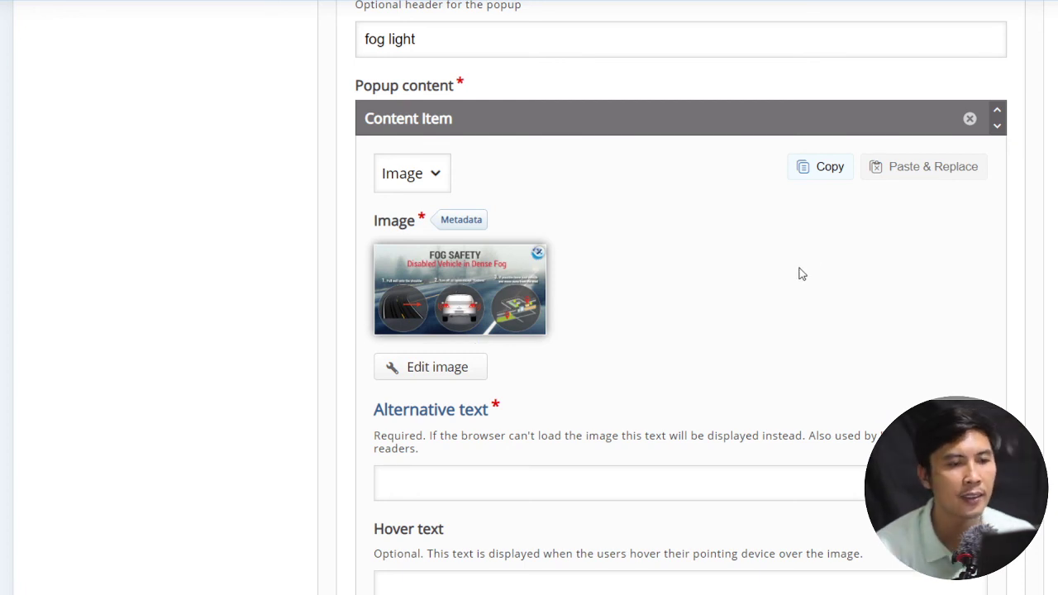
Save the Image Hotspots activity and return to the course
scroll(788, 263, down, 2)
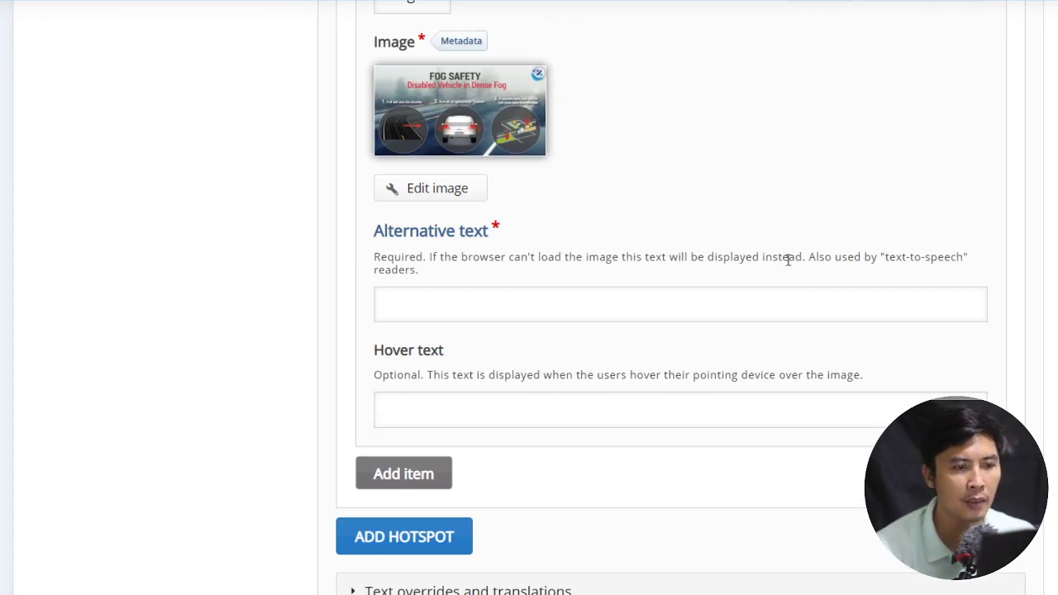
scroll(755, 376, down, 2)
scroll(755, 376, up, 3)
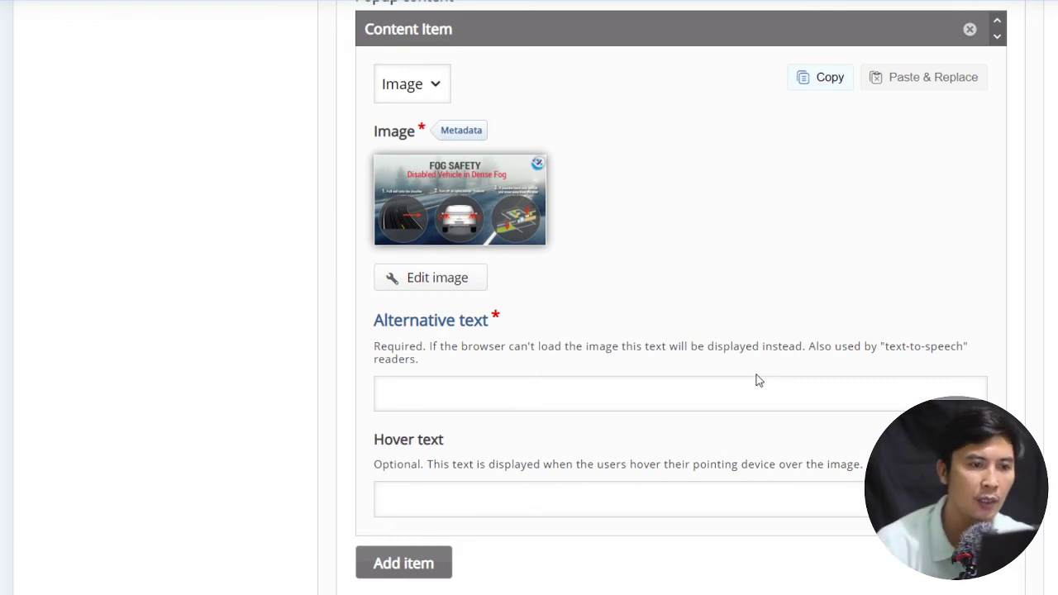
scroll(756, 380, down, 10)
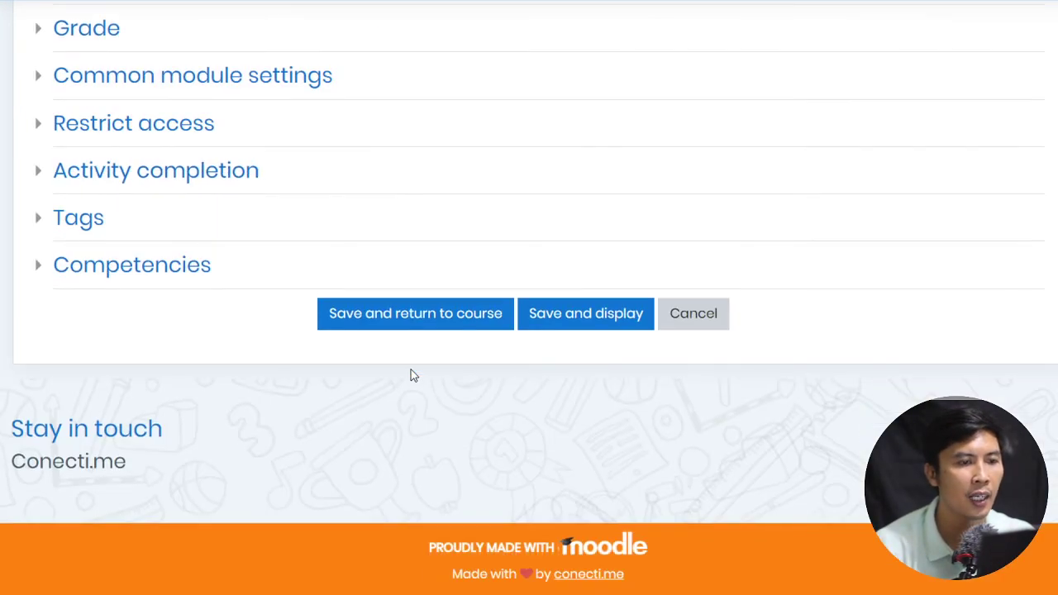
scroll(414, 376, up, 1)
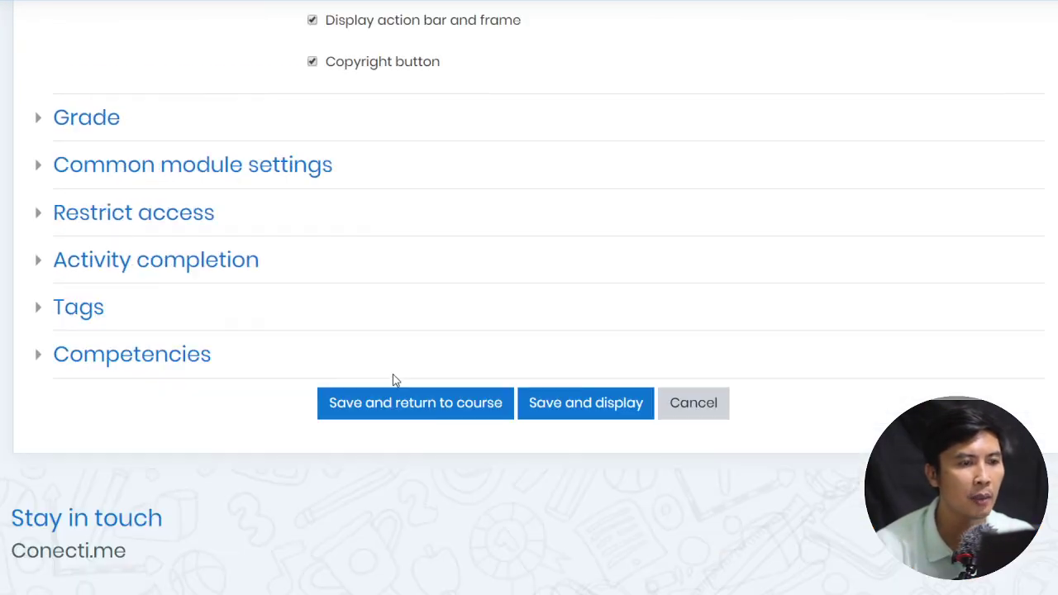
click(445, 405)
Open the "car lights part" activity from the course's H5P section to view the car picture with its hotspots
scroll(445, 405, up, 1)
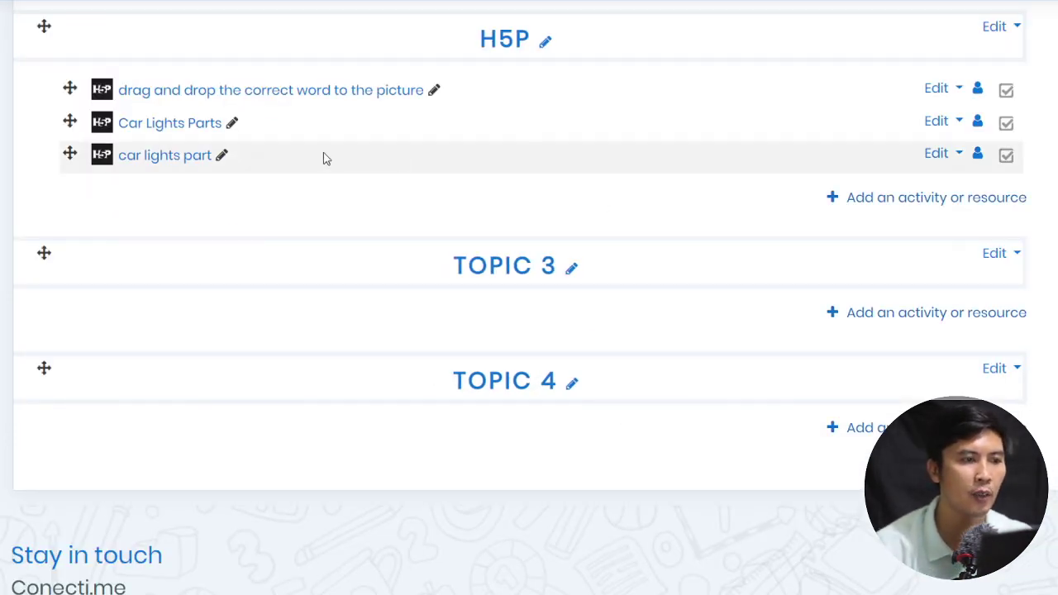
click(184, 158)
scroll(697, 111, down, 5)
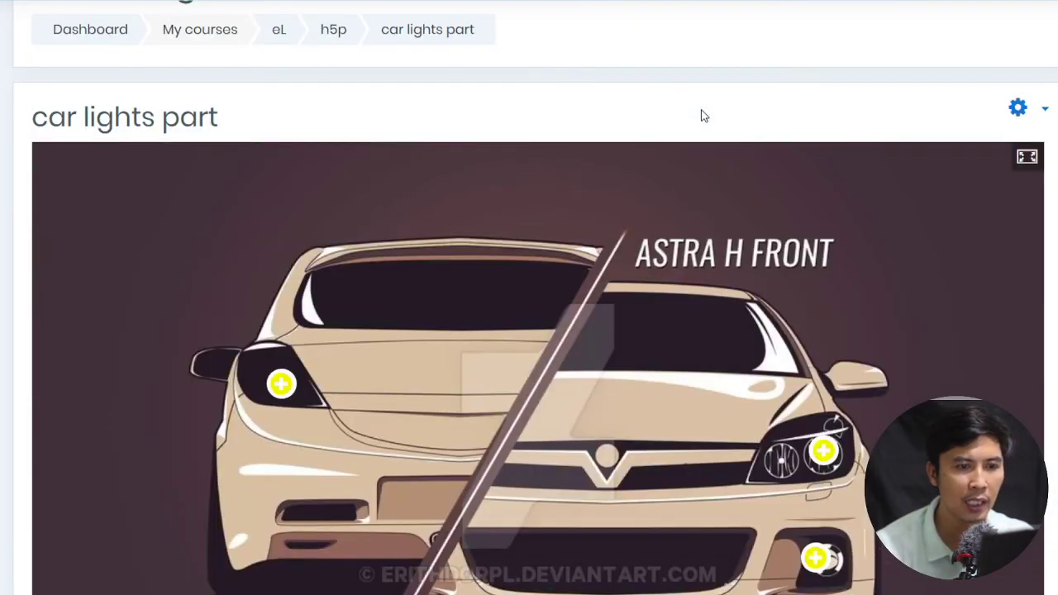
scroll(744, 107, down, 1)
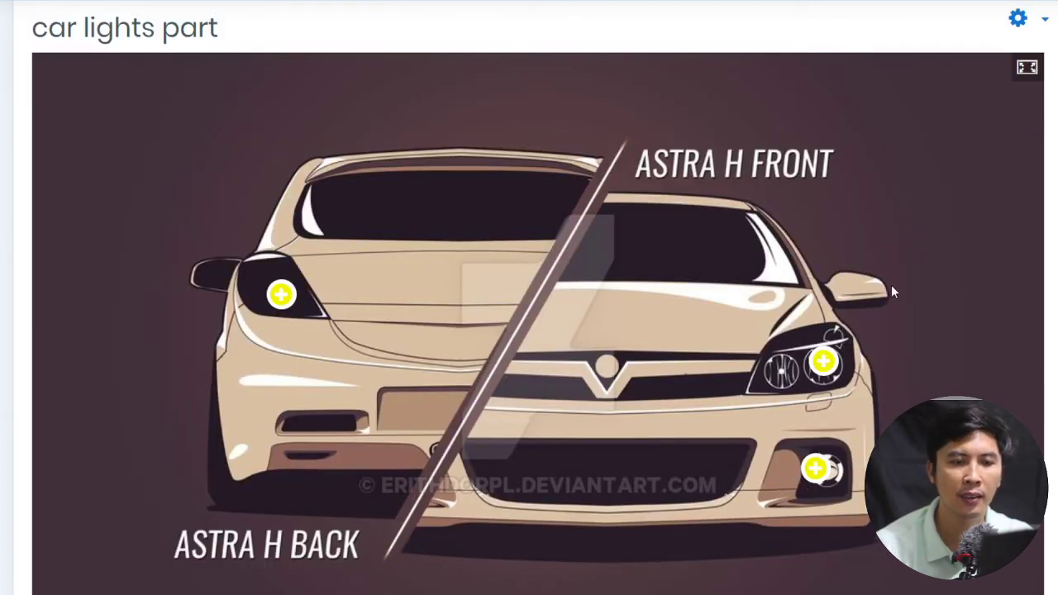
Test the headlight and fog light hotspots by viewing each popup's content and closing it
click(824, 360)
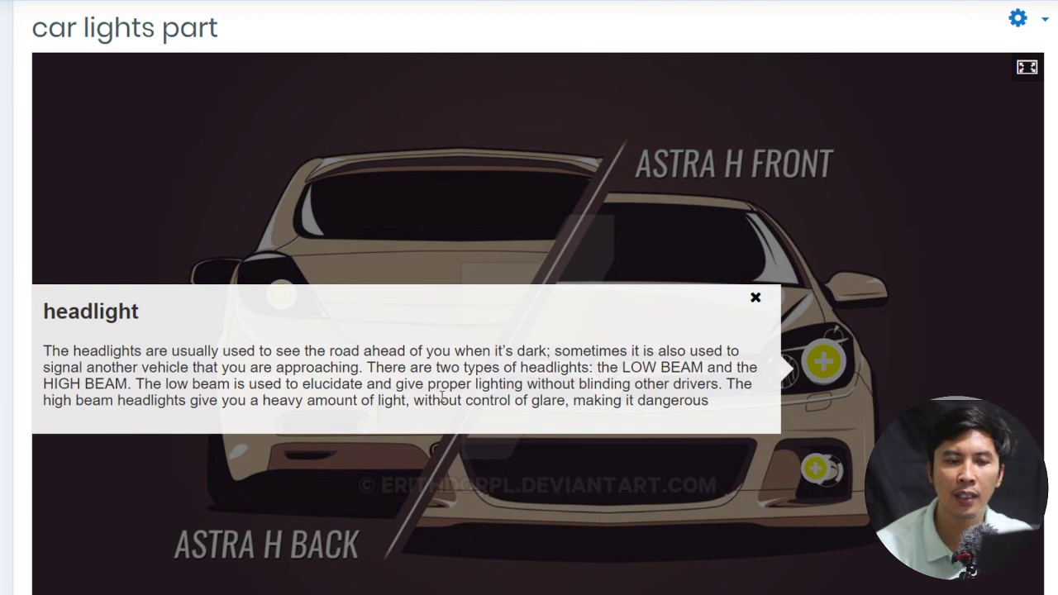
click(820, 468)
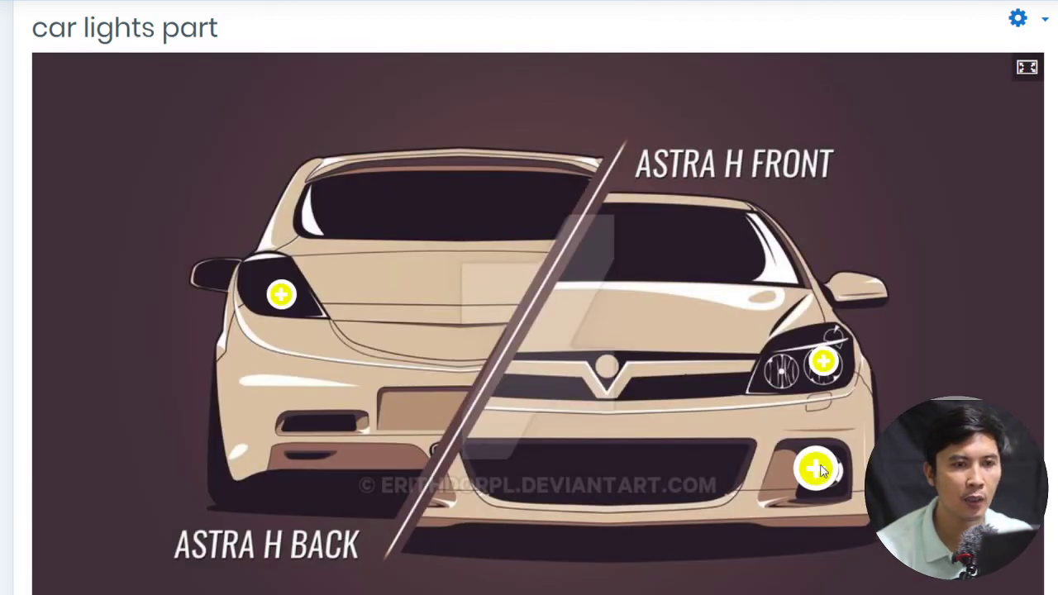
click(821, 470)
scroll(851, 322, down, 2)
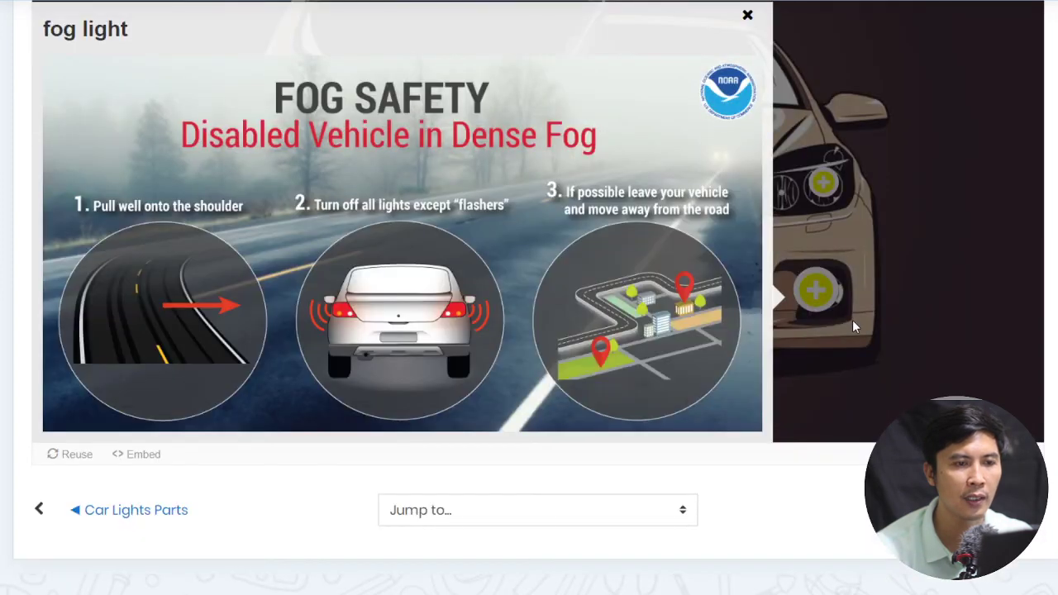
scroll(853, 321, up, 1)
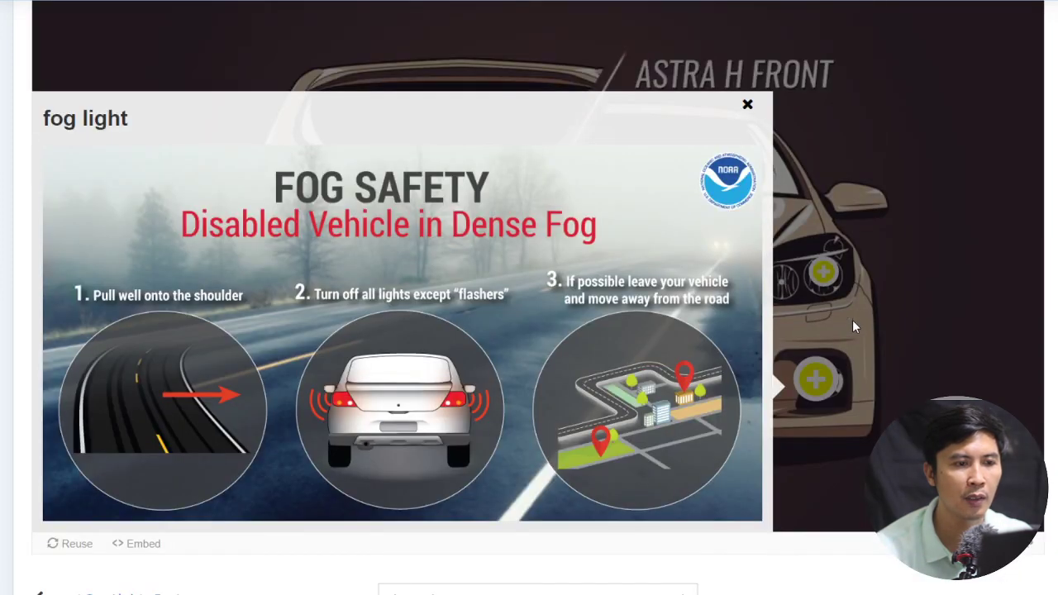
click(1007, 225)
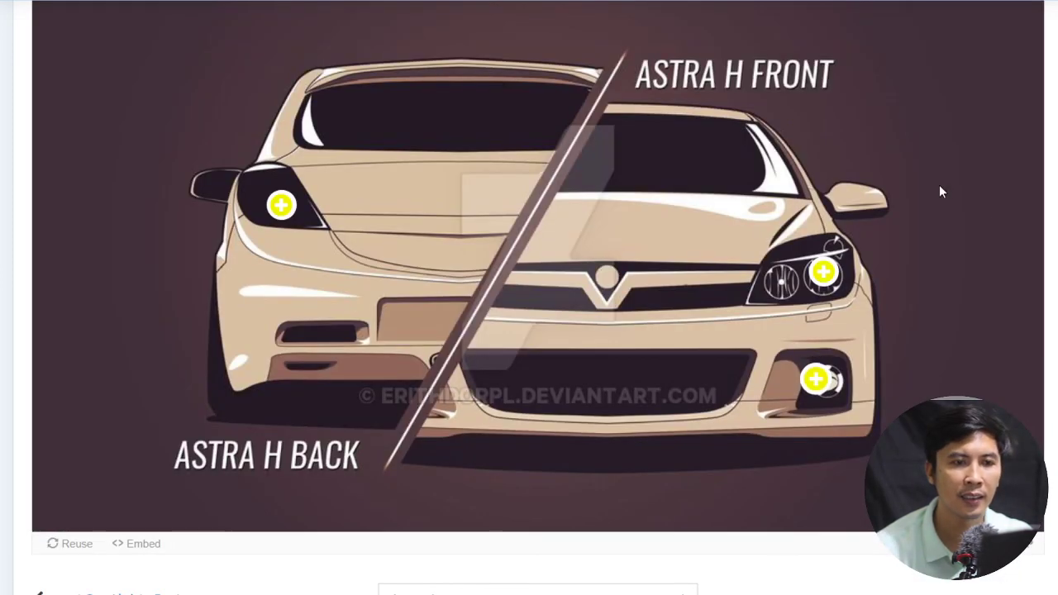
Test the tail light hotspot by playing the video in its popup, and close the popup
click(279, 207)
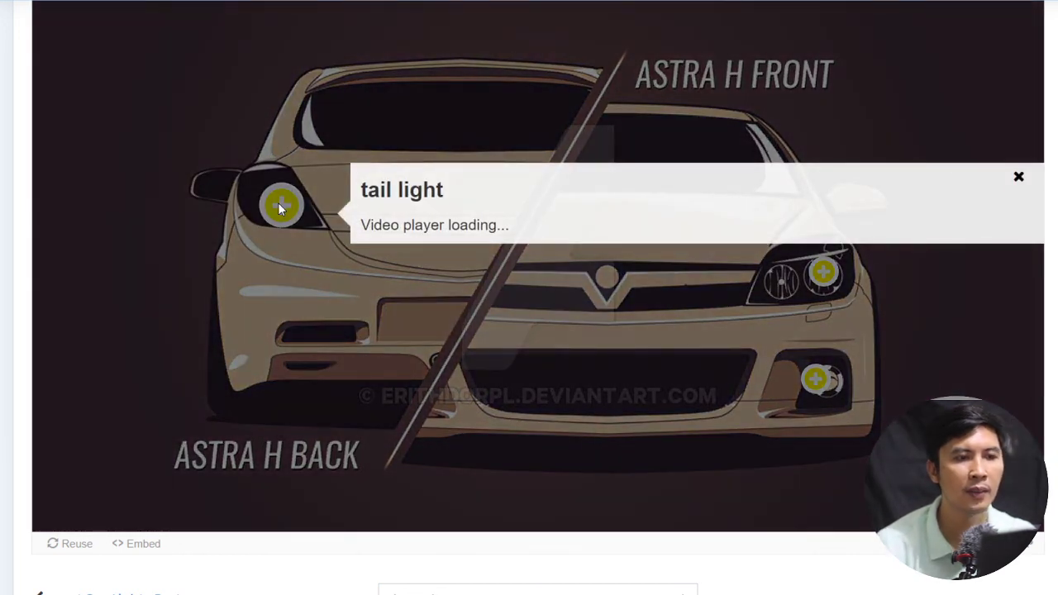
scroll(319, 170, down, 1)
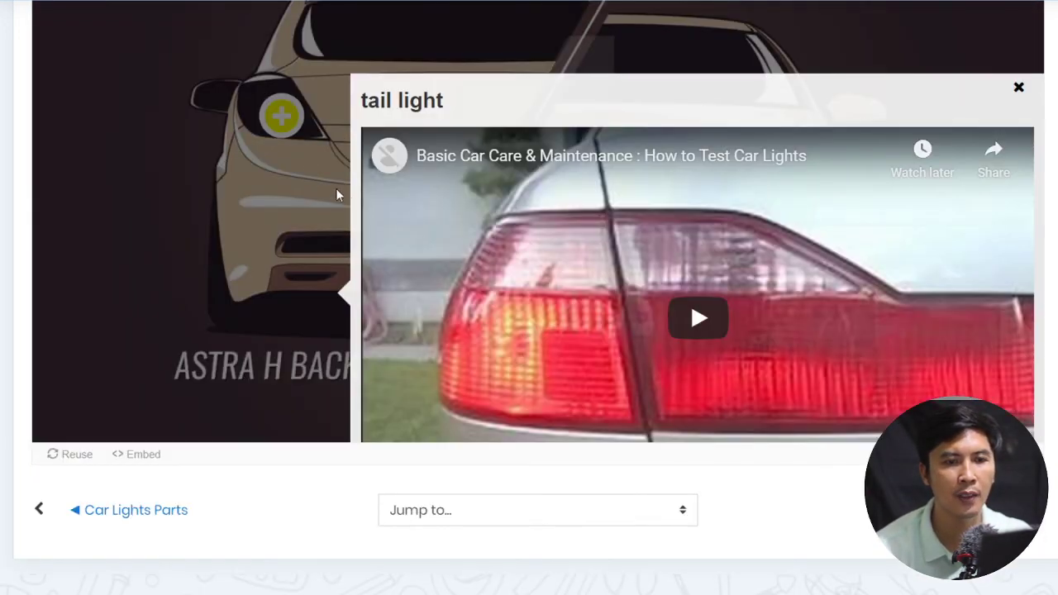
click(682, 329)
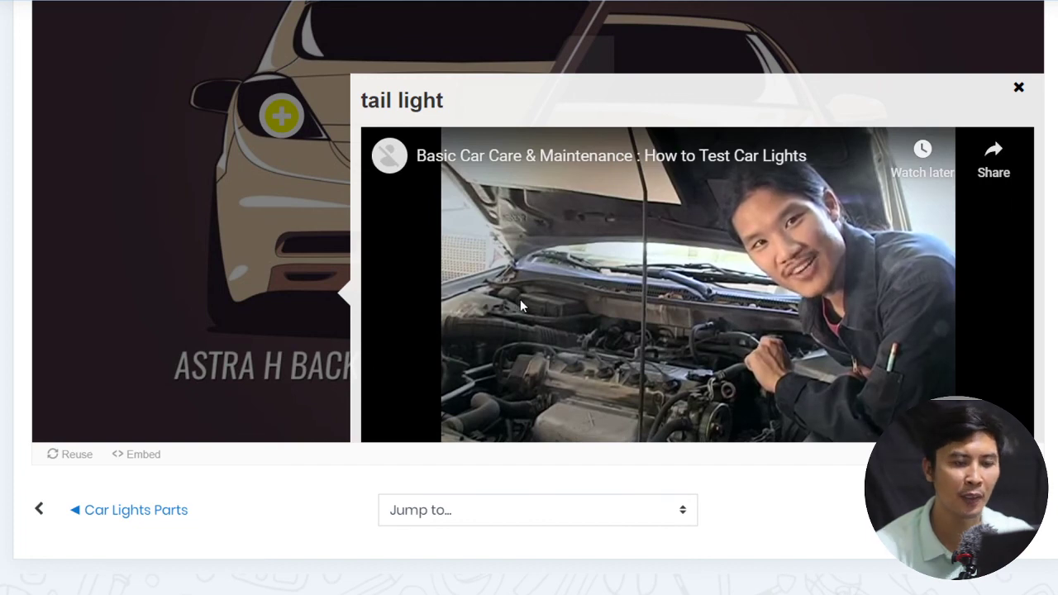
click(1019, 88)
scroll(800, 300, up, 2)
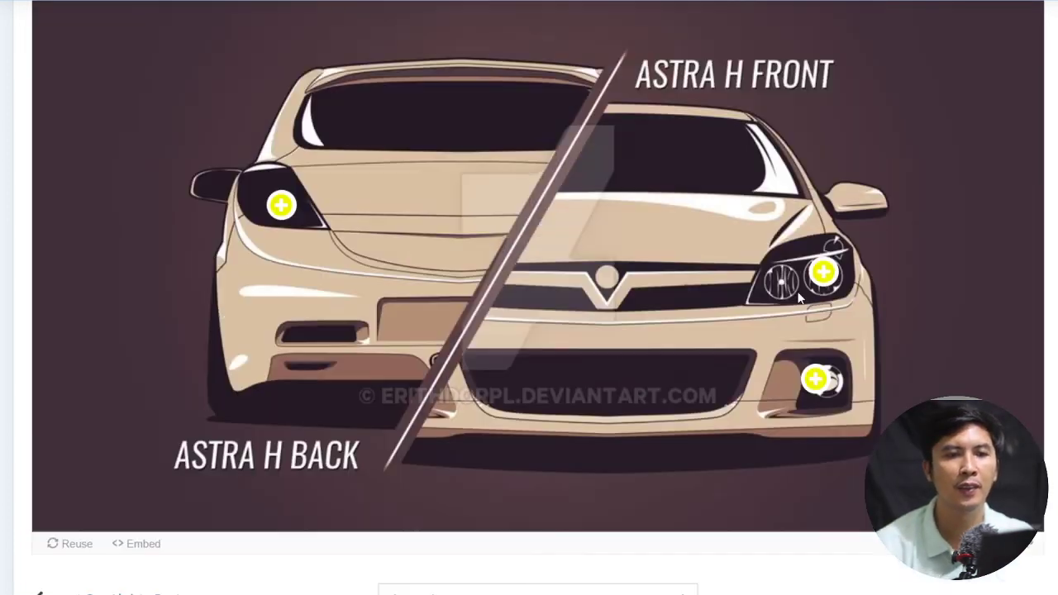
scroll(800, 299, down, 1)
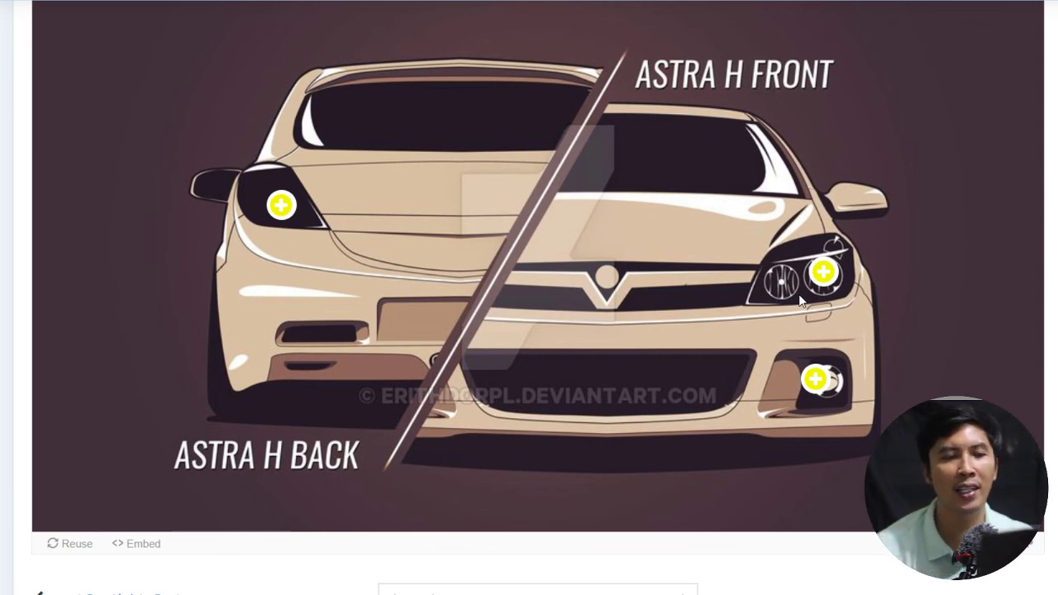
scroll(800, 299, up, 1)
scroll(800, 300, down, 1)
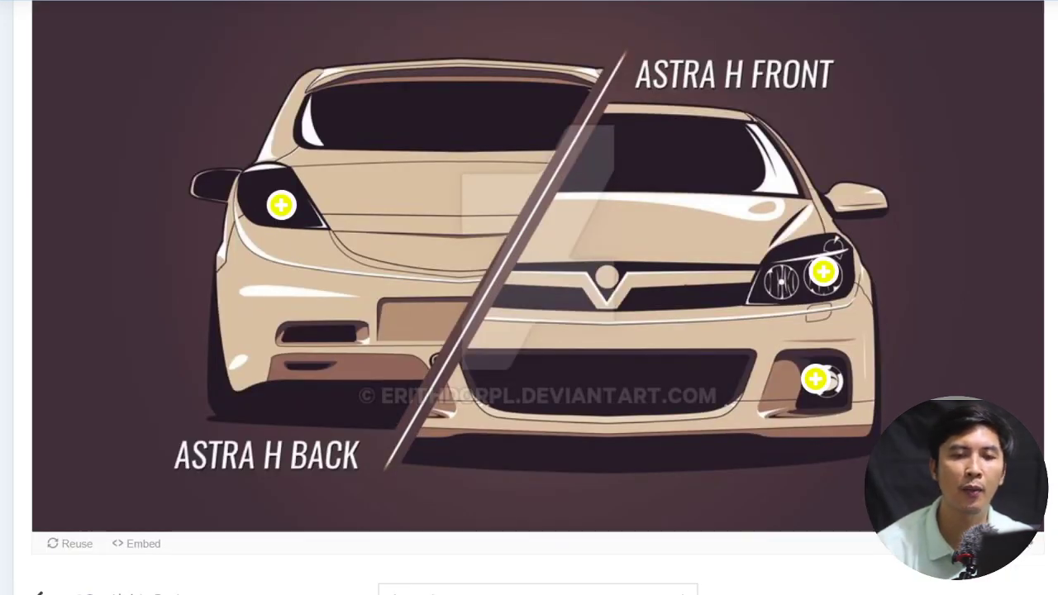
scroll(800, 299, up, 1)
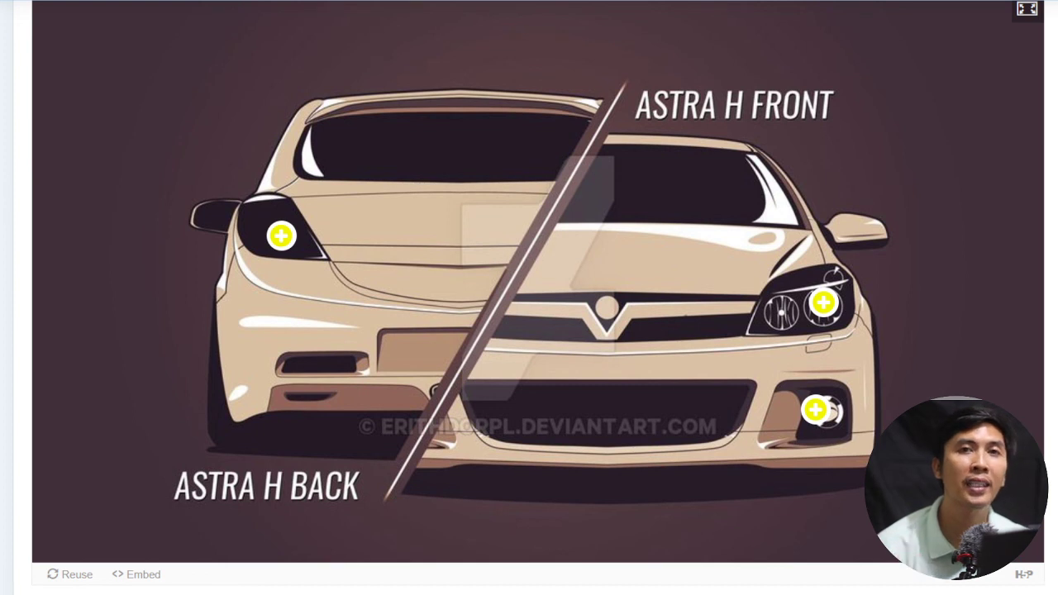